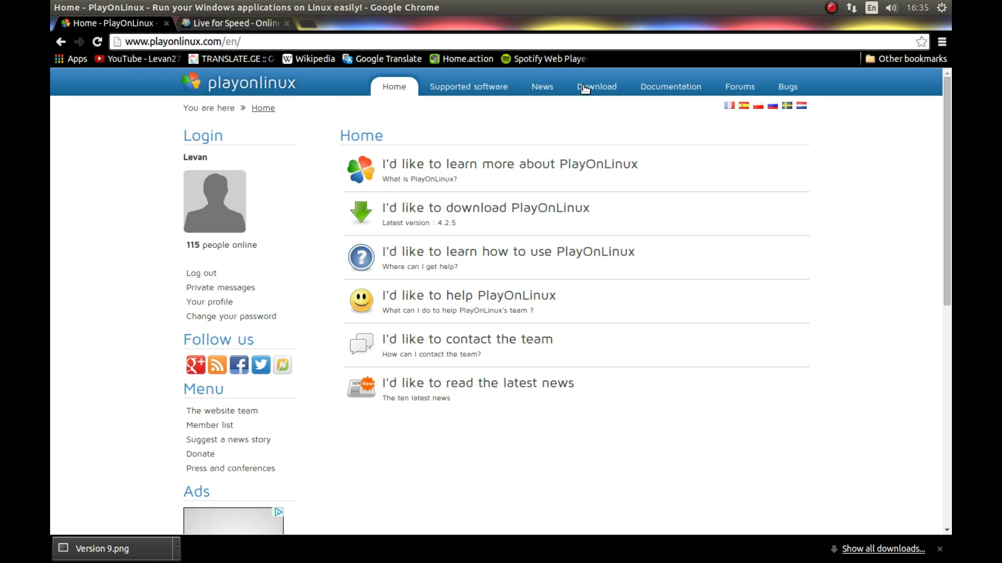
Step: Open playonlinux.com's Download page and expand the Ubuntu package instructions listing the 4.2.5 deb
left_click(589, 87)
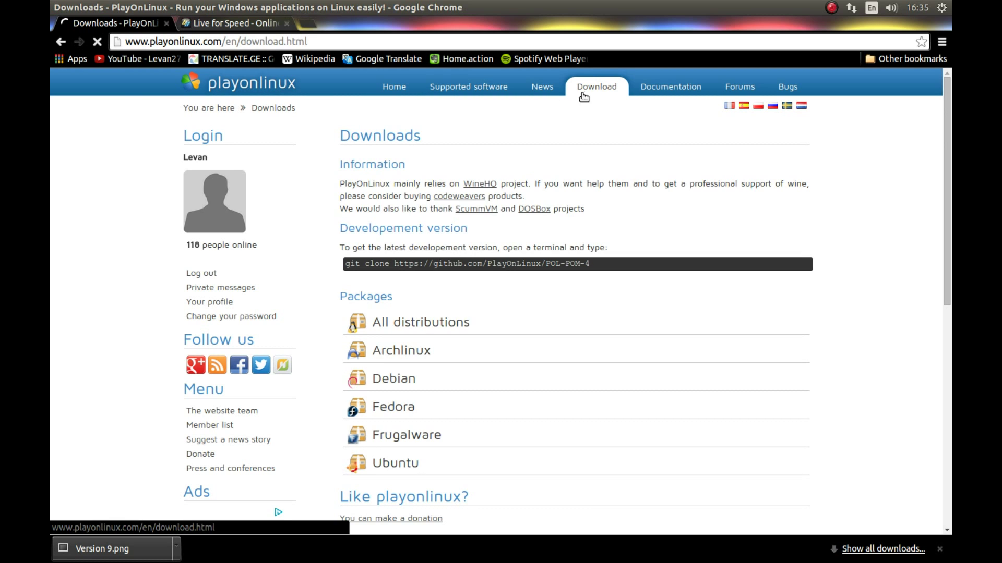
scroll(438, 276, "down", 5)
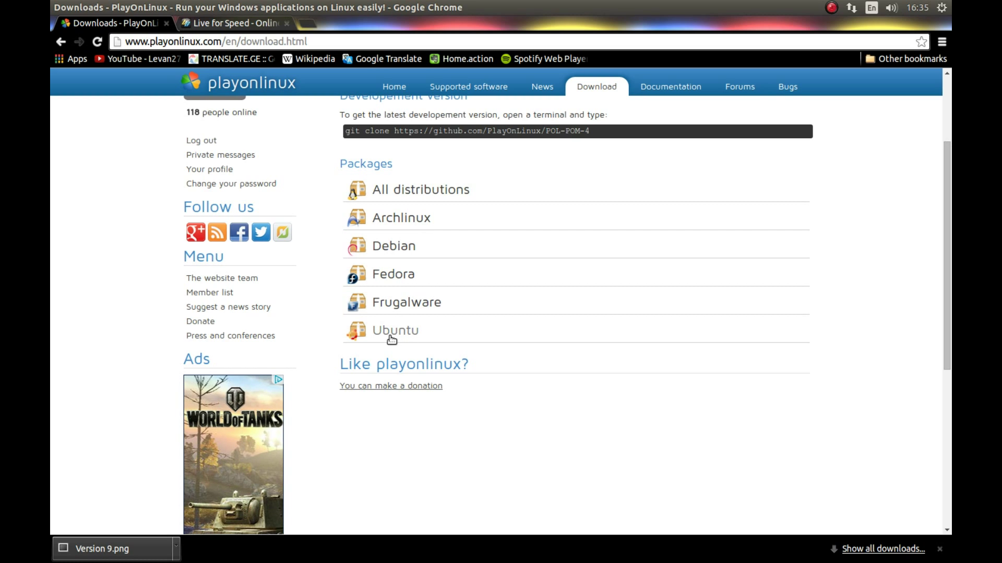
left_click(399, 334)
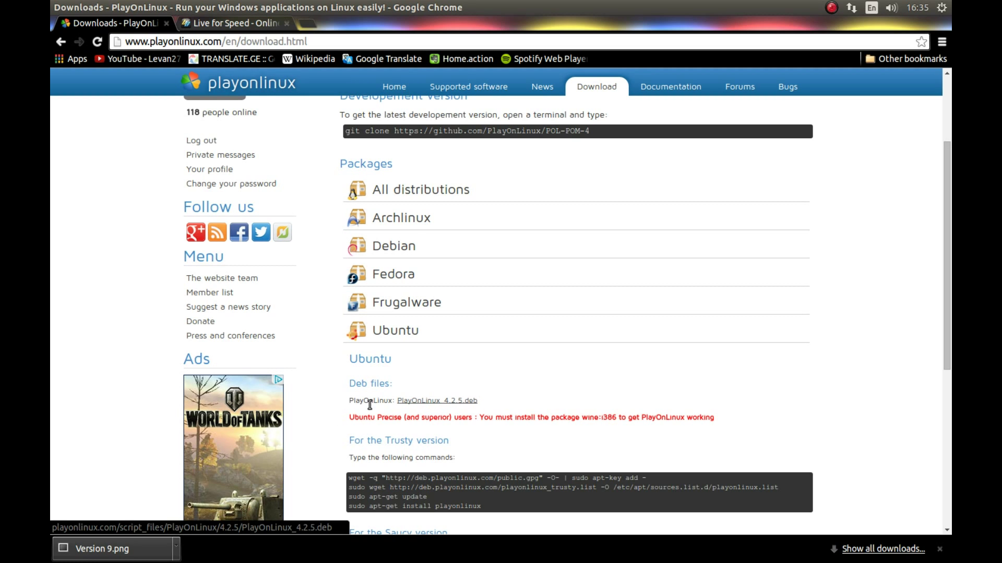
left_click_drag(384, 418, 715, 418)
left_click(715, 418)
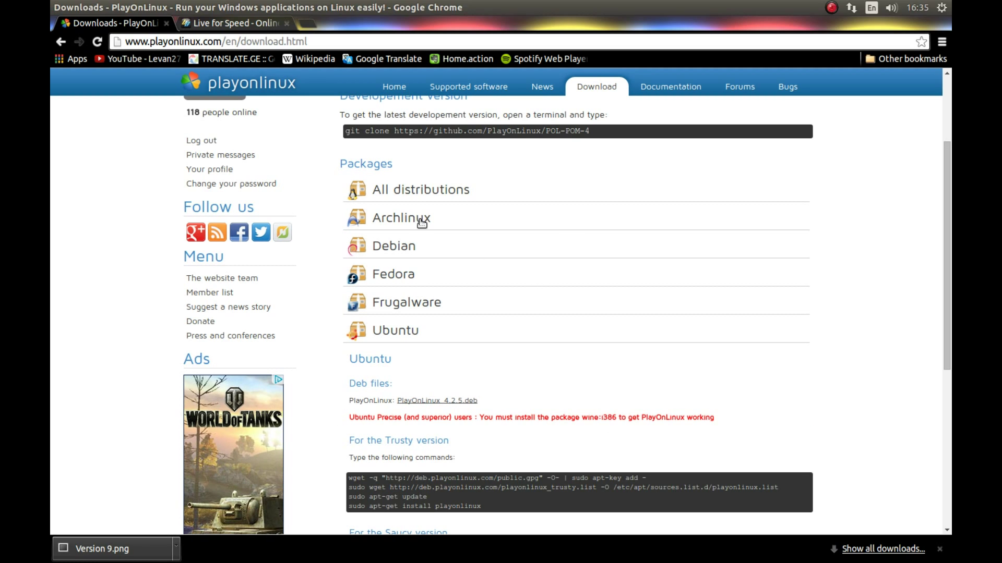
Step: Minimize Chrome, launch PlayOnLinux from the launcher, and open its Tools menu
left_click(70, 8)
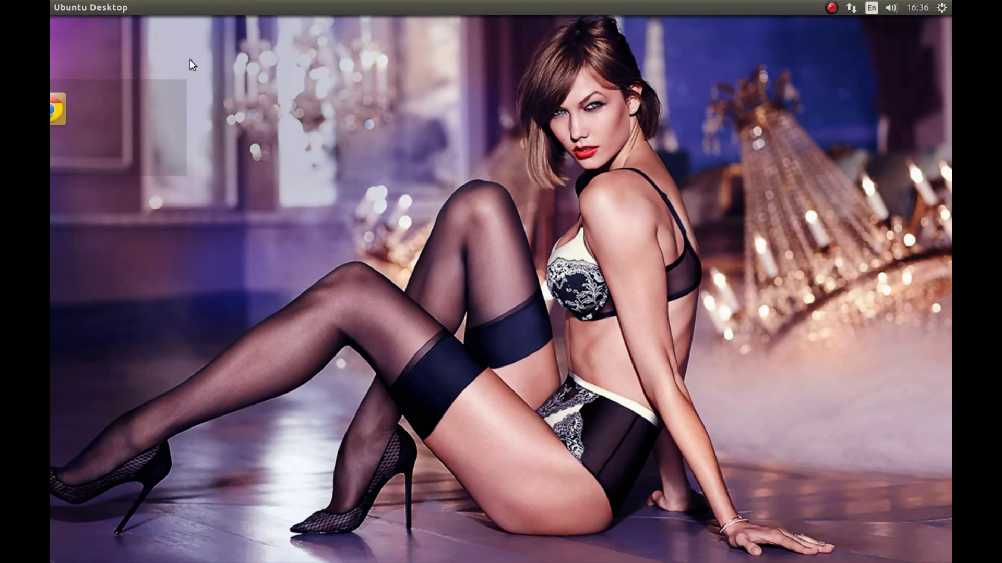
mouse_move(50, 238)
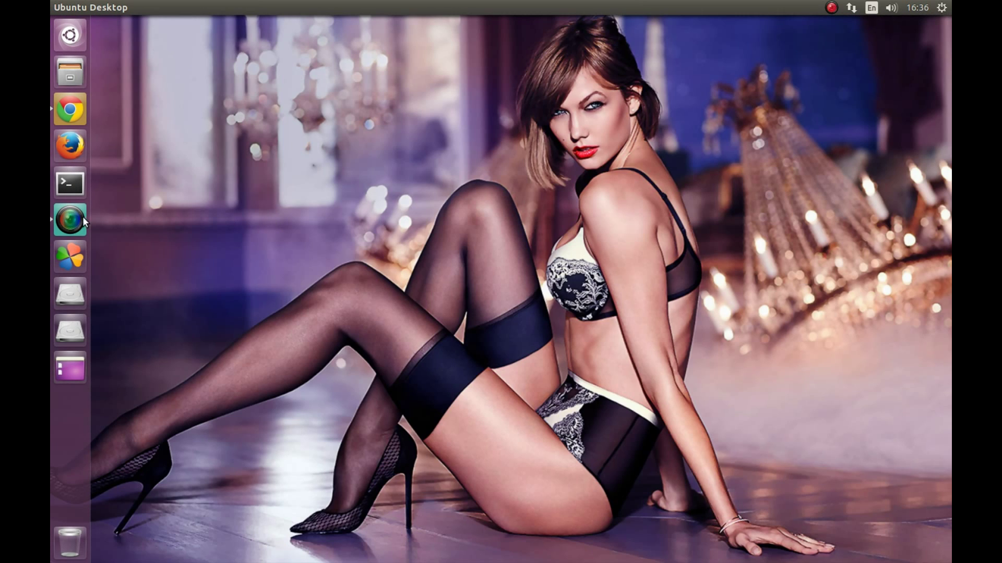
left_click(79, 255)
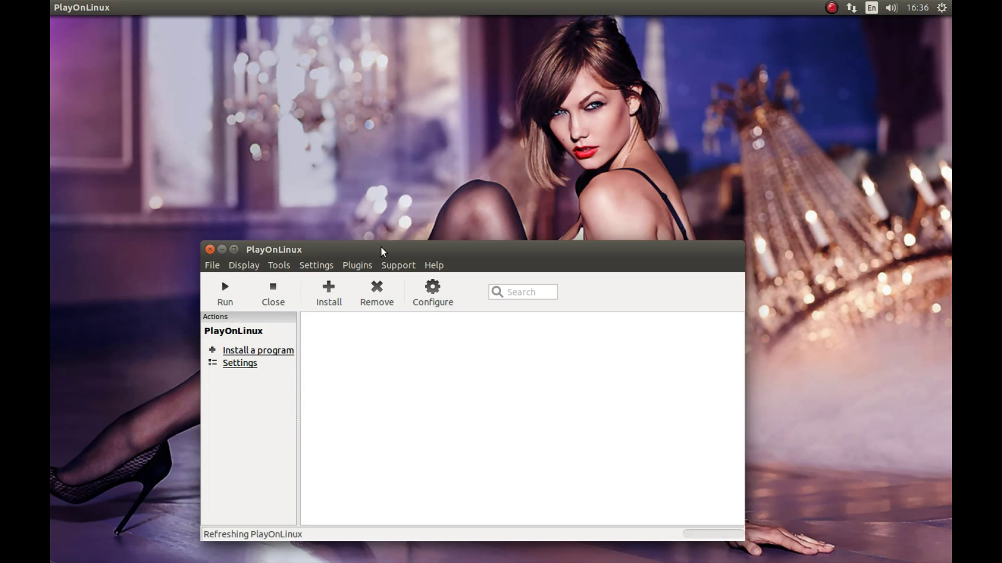
left_click_drag(383, 252, 400, 176)
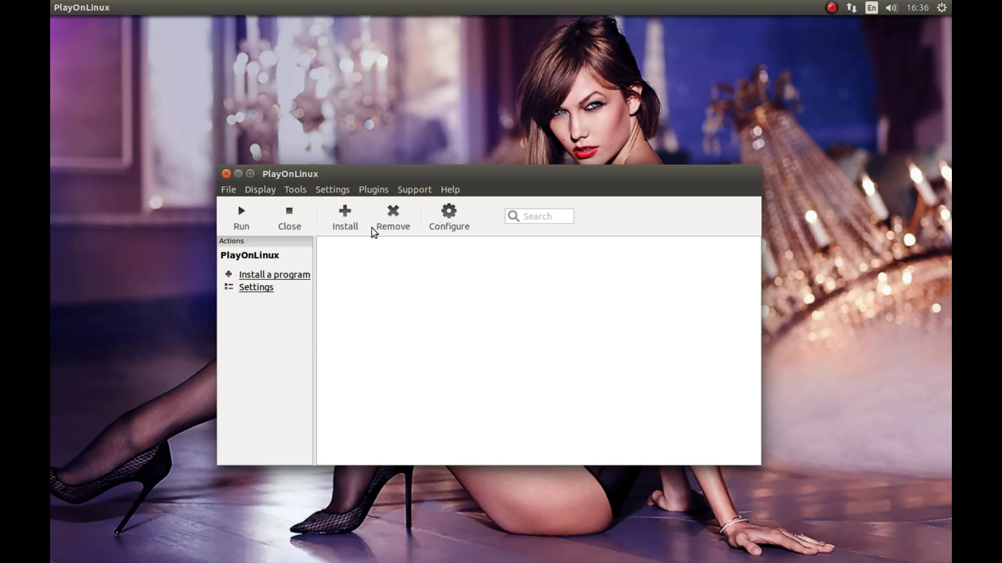
left_click(295, 190)
Step: Install x86 Wine 1.7.26 from the Wine versions manager, then switch back to Chrome
left_click(313, 206)
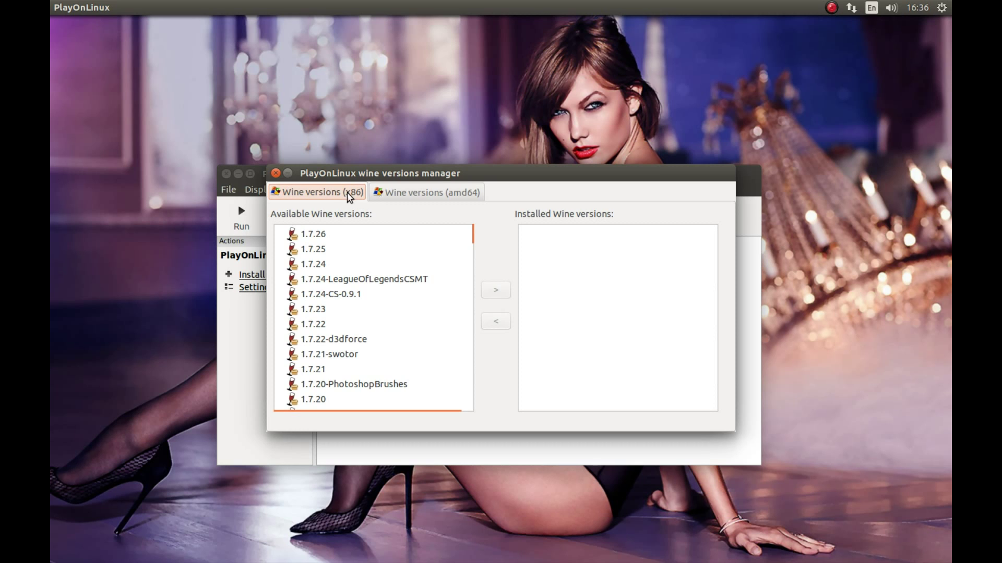
left_click(315, 239)
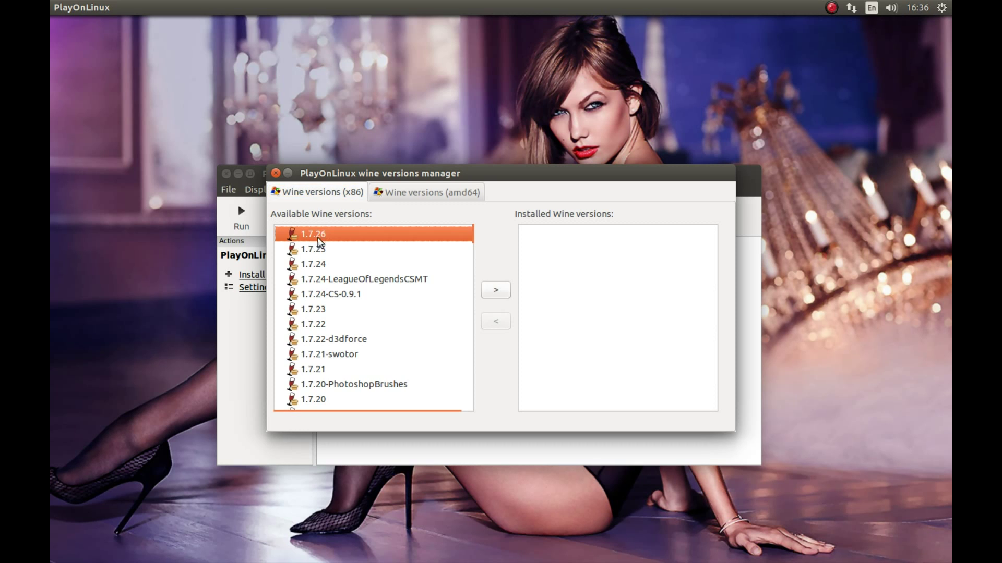
left_click(499, 296)
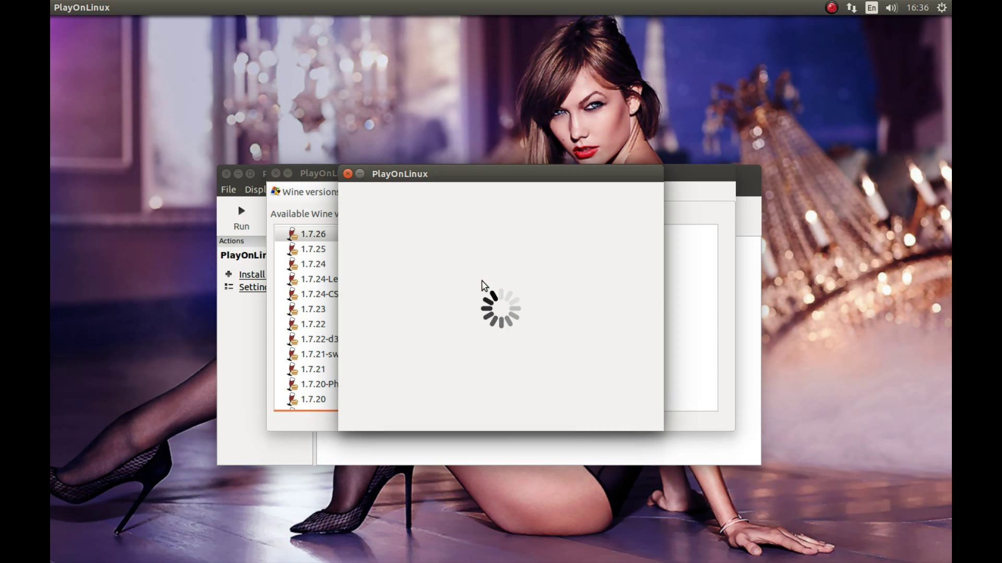
left_click(569, 424)
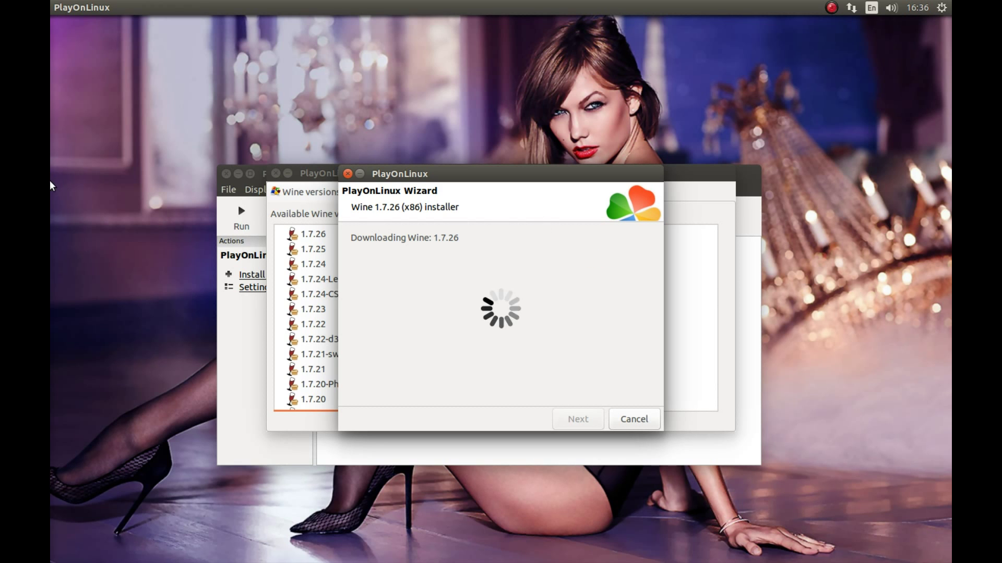
left_click(70, 112)
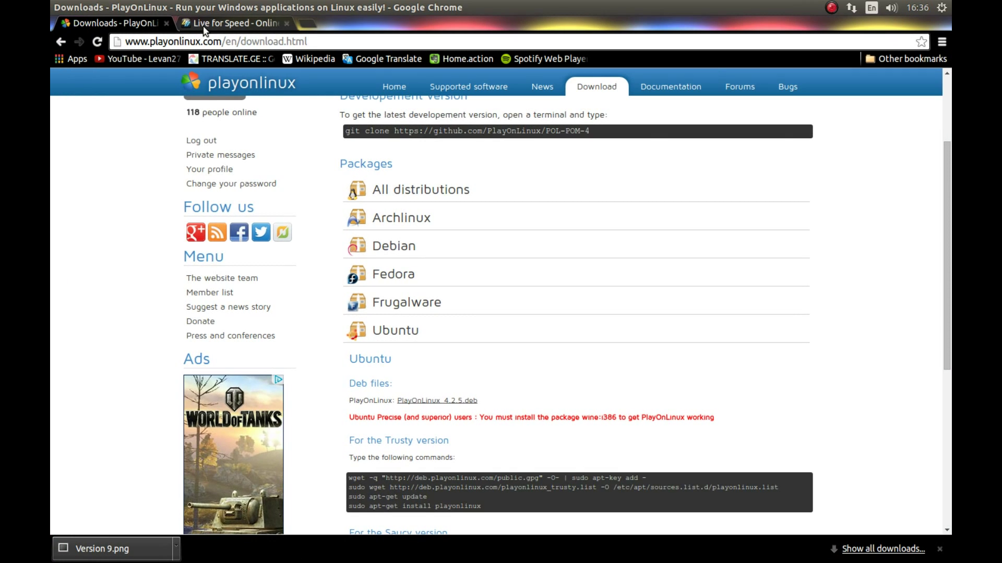
Step: Download LFS_S2_6F_setup.exe from the Live for Speed site's free game link to the Desktop
left_click(229, 23)
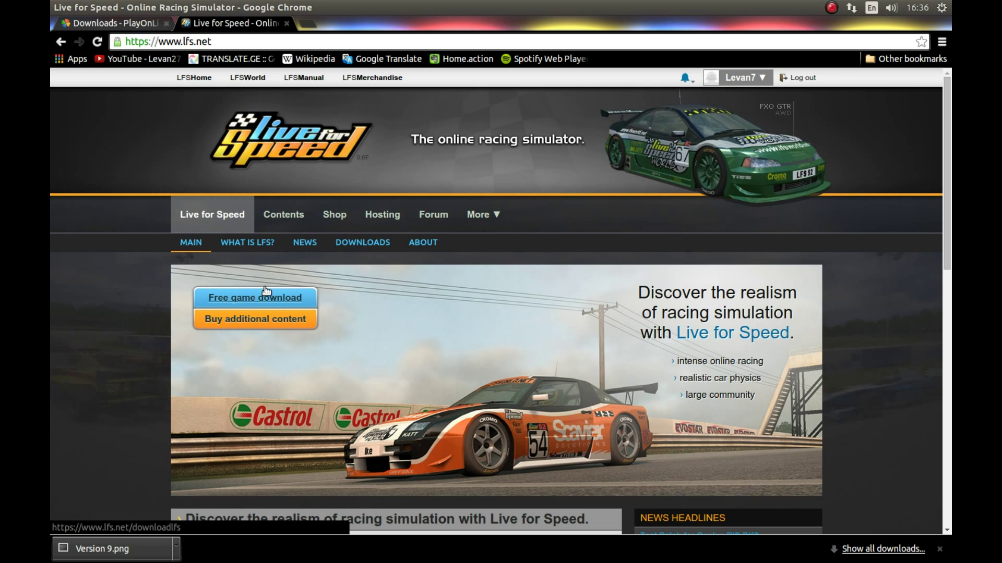
left_click(232, 298)
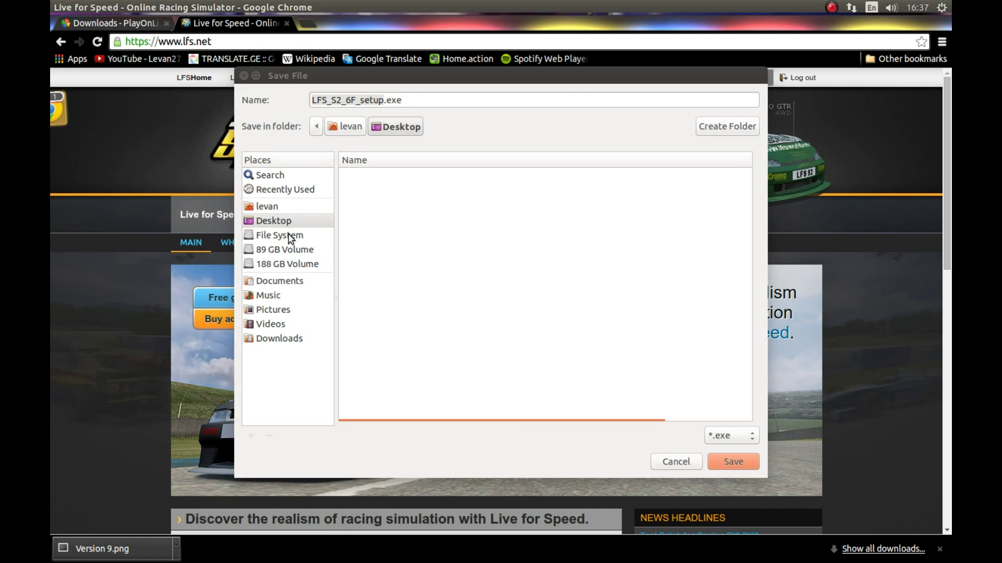
left_click(732, 461)
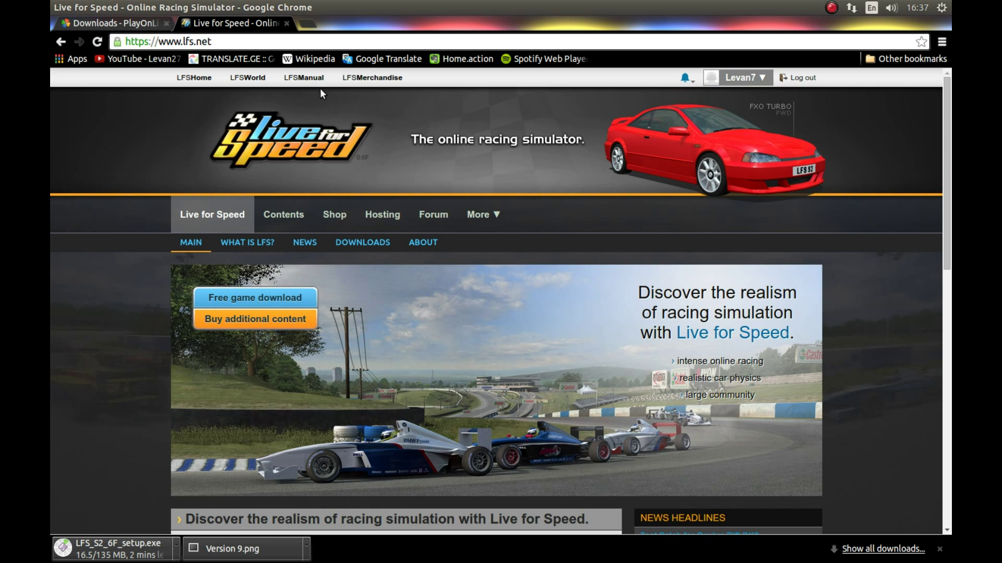
Step: Minimize Chrome, close the Wine versions manager showing 1.7.26 installed, and move PlayOnLinux up
left_click(70, 8)
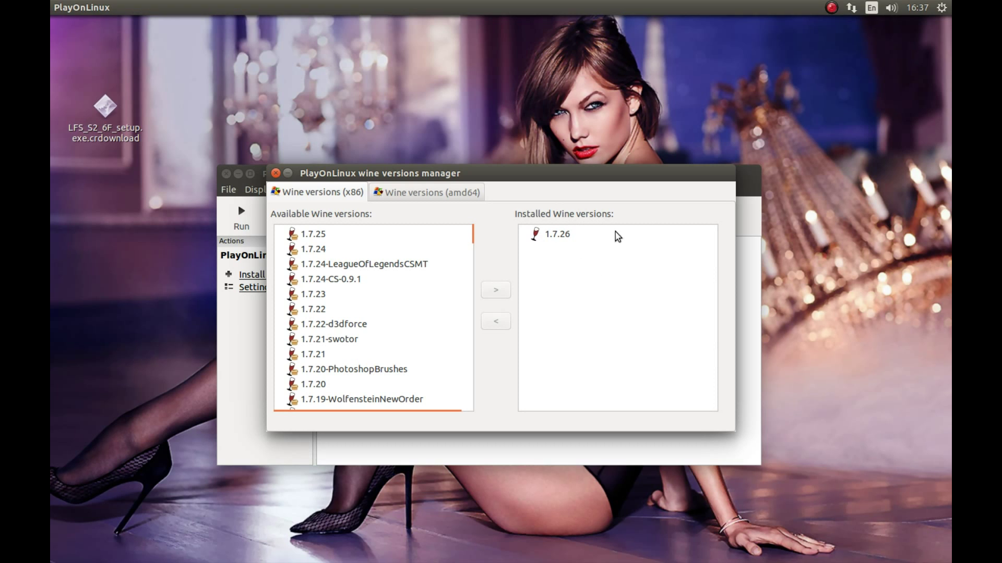
left_click(276, 174)
left_click_drag(310, 180, 292, 154)
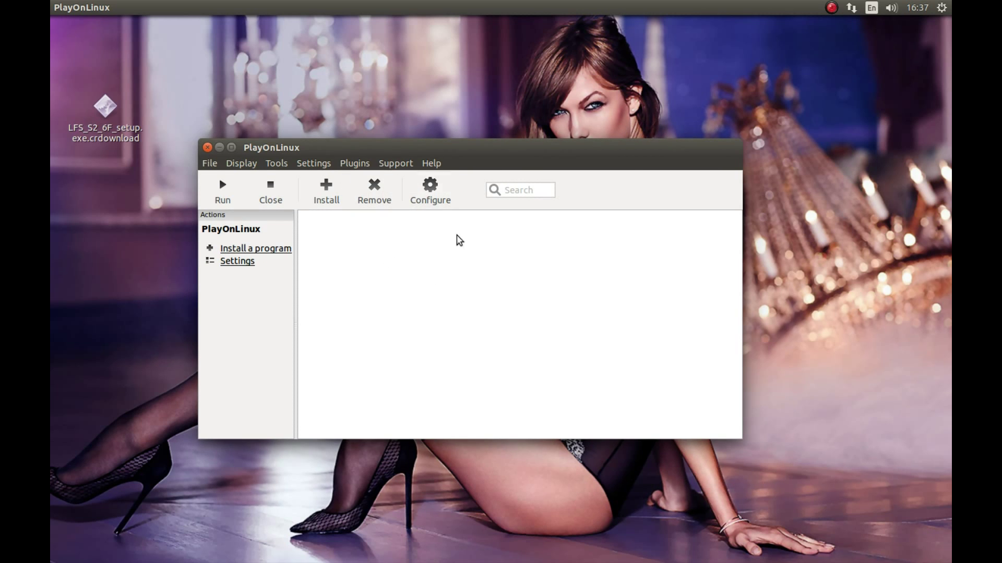
Step: From the configuration window, create a 32-bit virtual drive named LFS using Wine 1.7.26
left_click(431, 195)
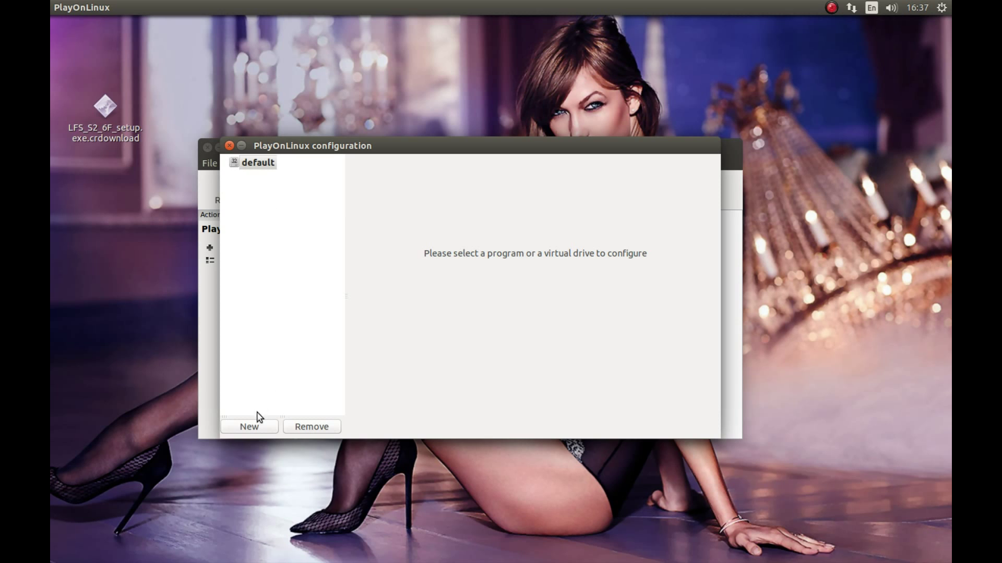
left_click(250, 427)
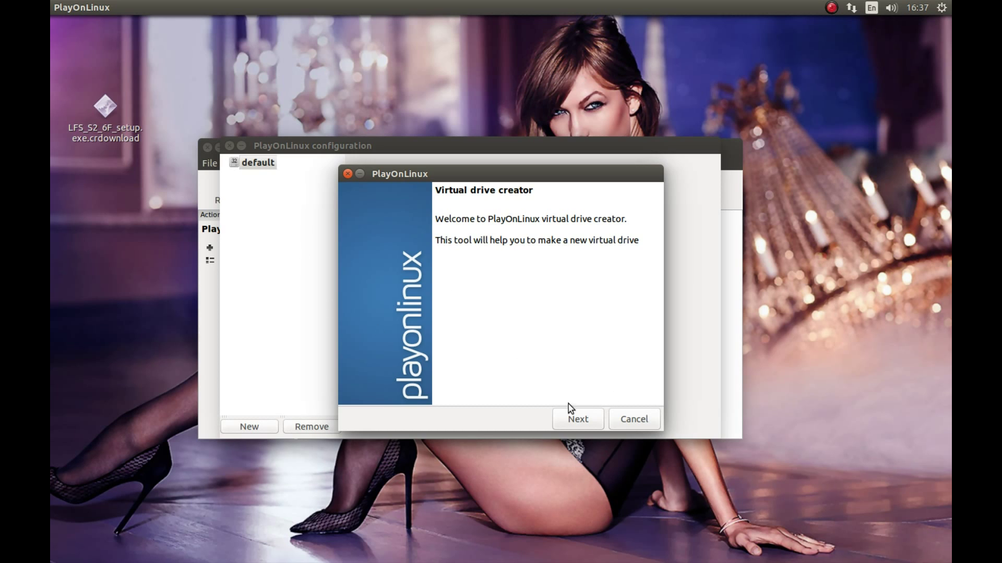
left_click(601, 423)
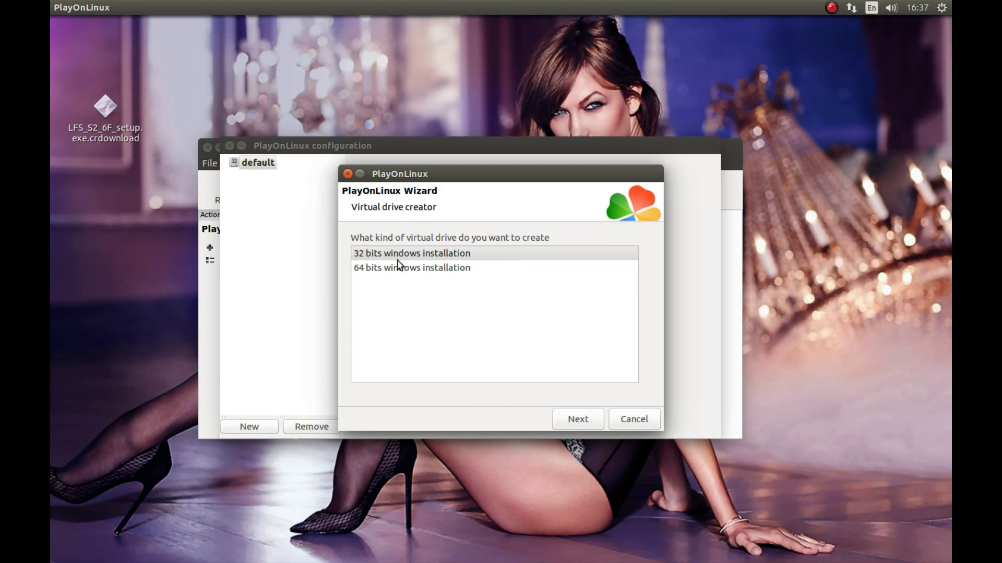
double_click(391, 253)
left_click(376, 280)
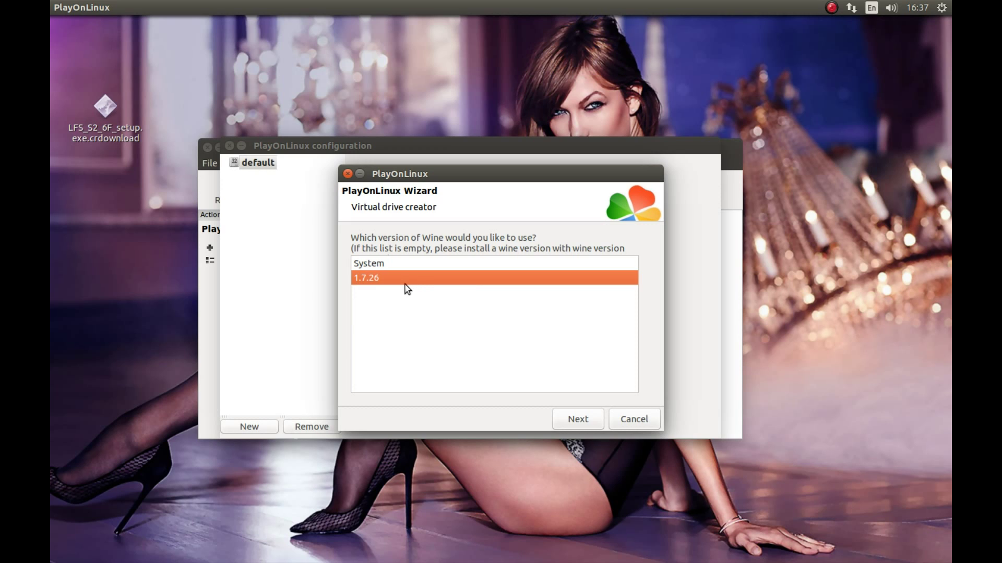
double_click(401, 284)
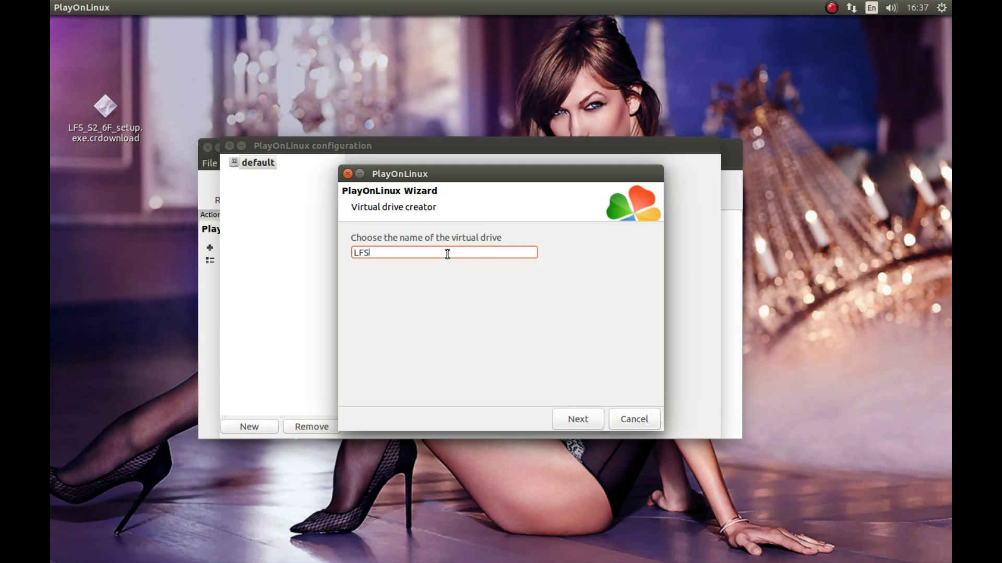
left_click(590, 418)
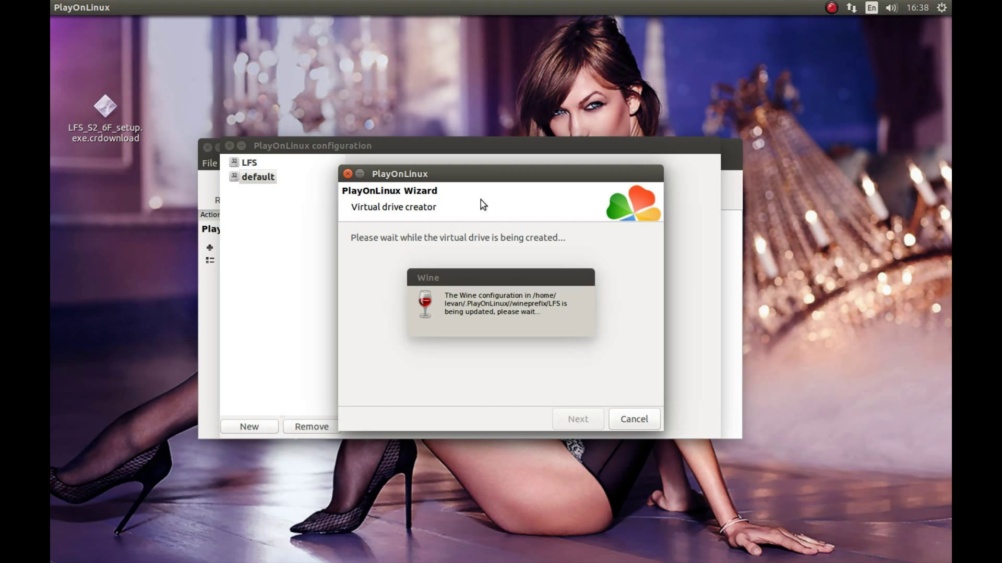
Step: Bring Chrome forward, view the Downloads - PlayOnLinux tab, then minimize the browser
mouse_move(58, 144)
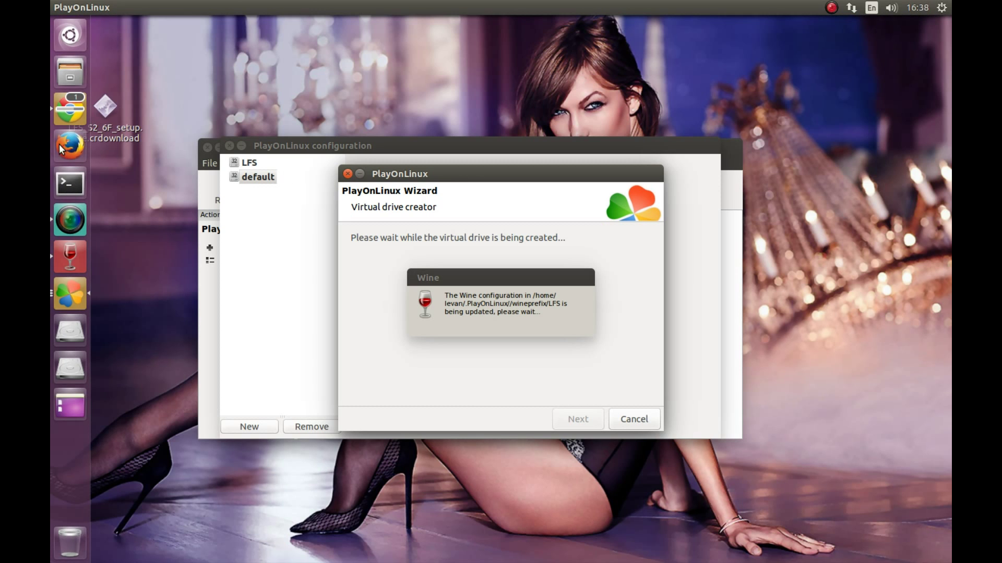
left_click(68, 111)
left_click(115, 23)
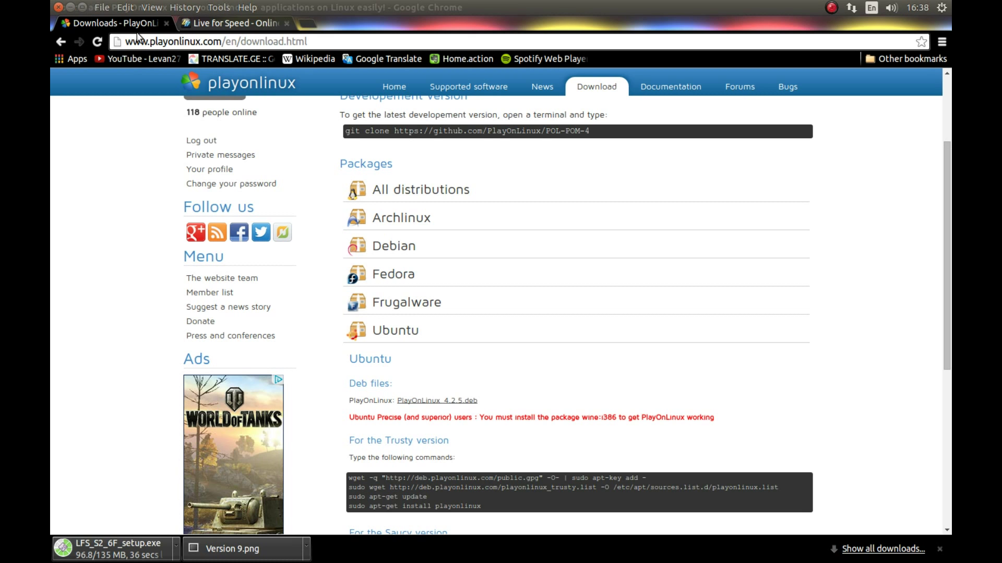
left_click(70, 7)
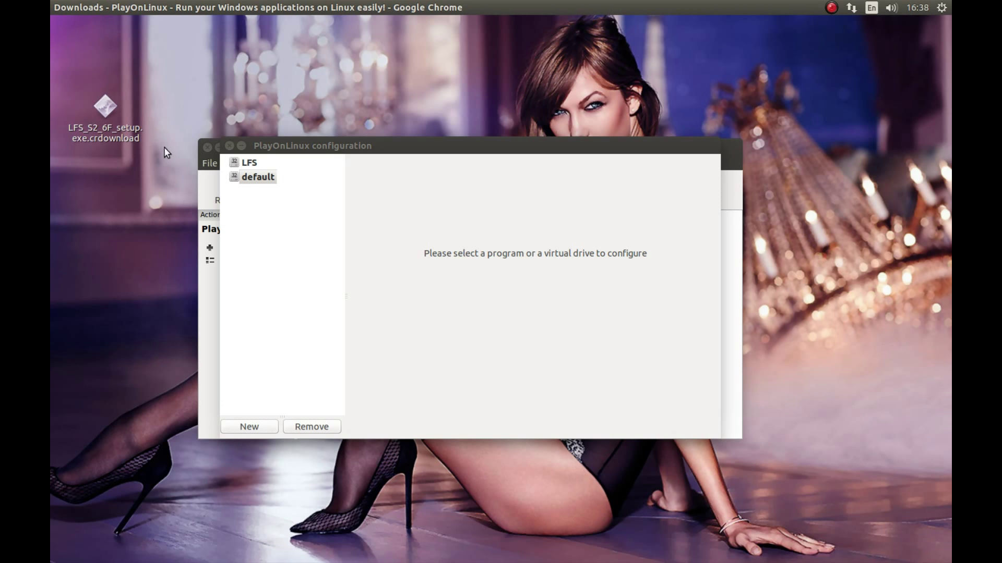
Step: Run Desktop's LFS_S2_6F_setup.exe inside the LFS drive from its Miscellaneous settings
mouse_move(52, 111)
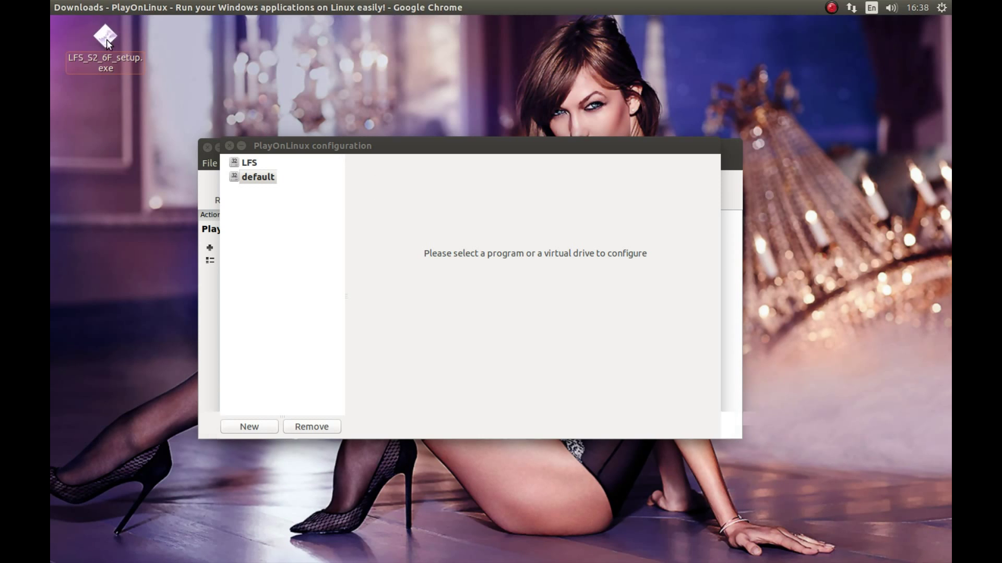
left_click(118, 51)
left_click_drag(118, 96, 225, 163)
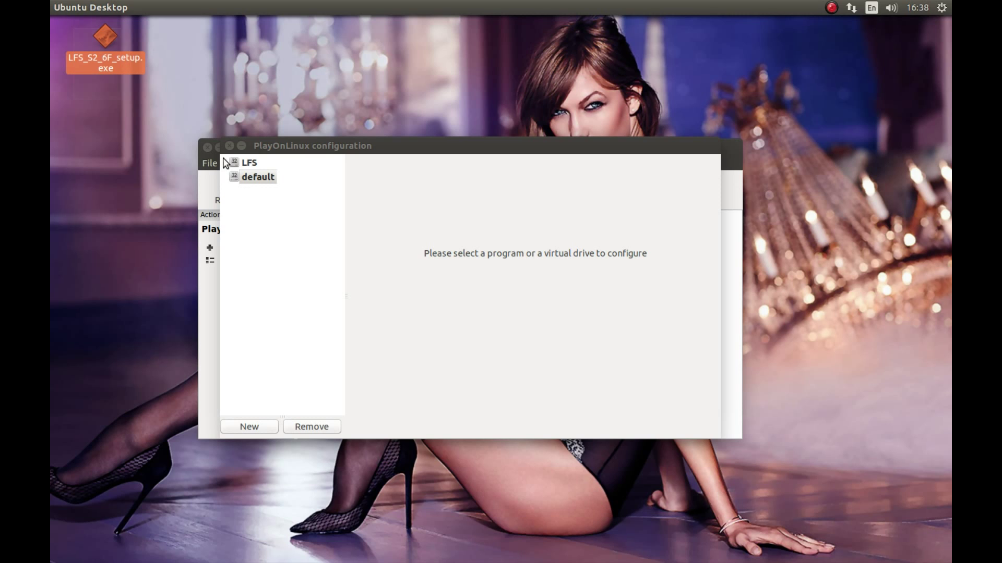
left_click(245, 162)
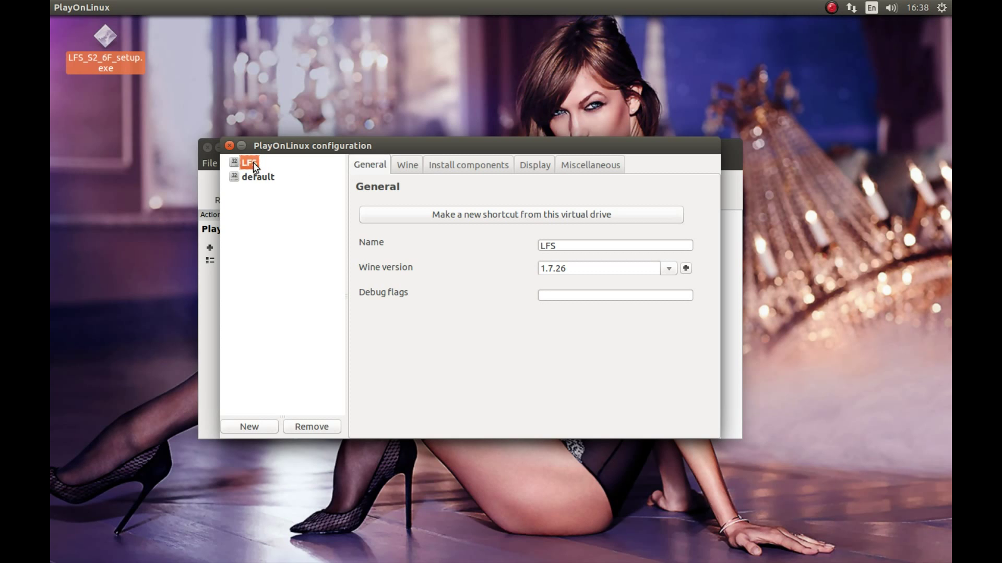
left_click(581, 167)
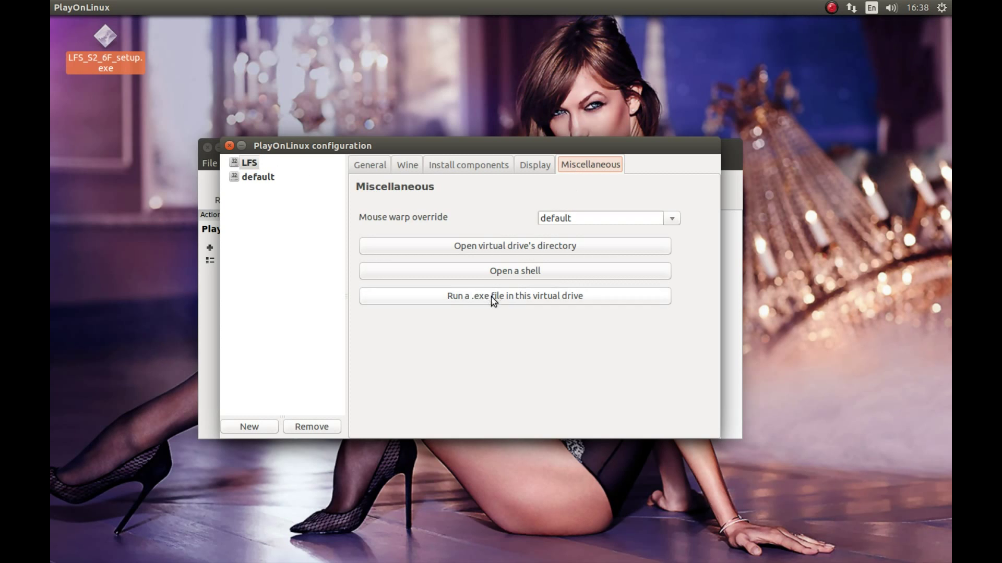
left_click(532, 296)
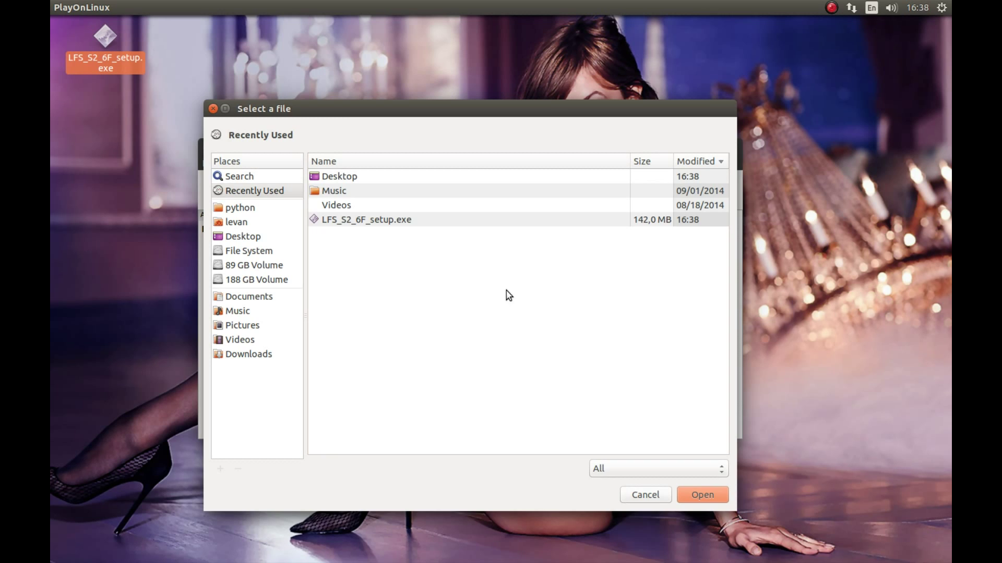
left_click(258, 238)
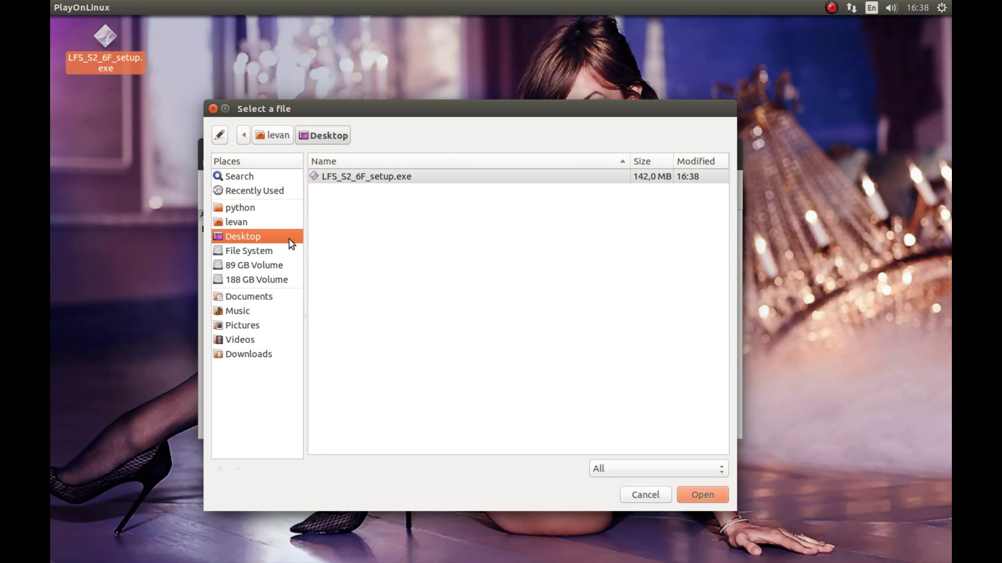
left_click(338, 179)
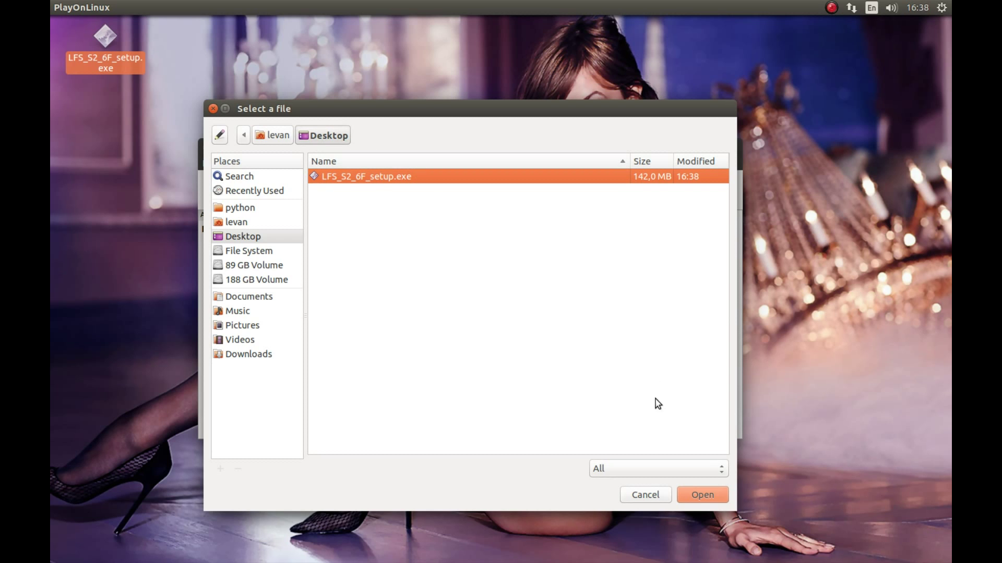
left_click(703, 493)
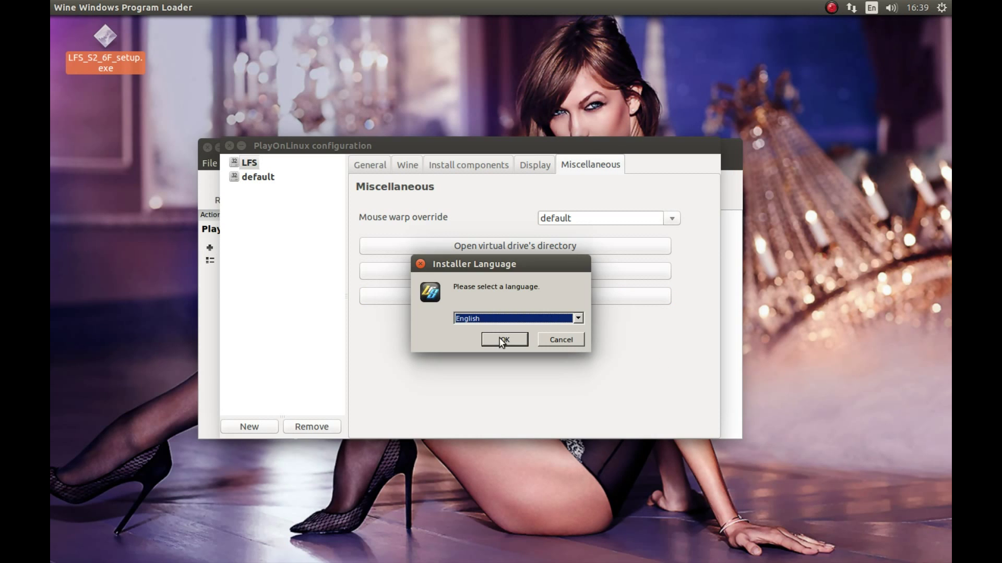
Step: Run the English Live for Speed setup into C:\LFS without a desktop shortcut, then finish
left_click(502, 339)
left_click(563, 410)
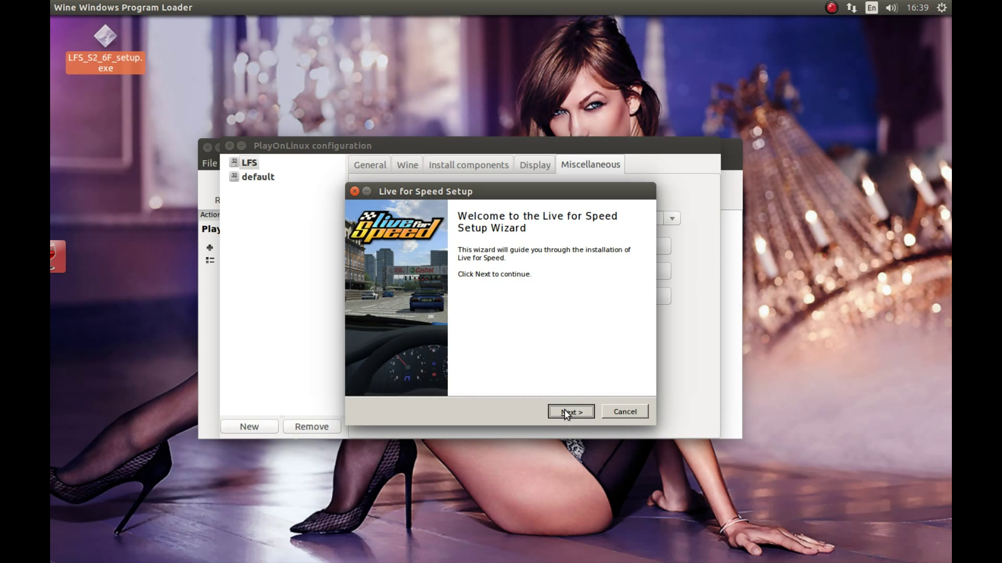
left_click(574, 413)
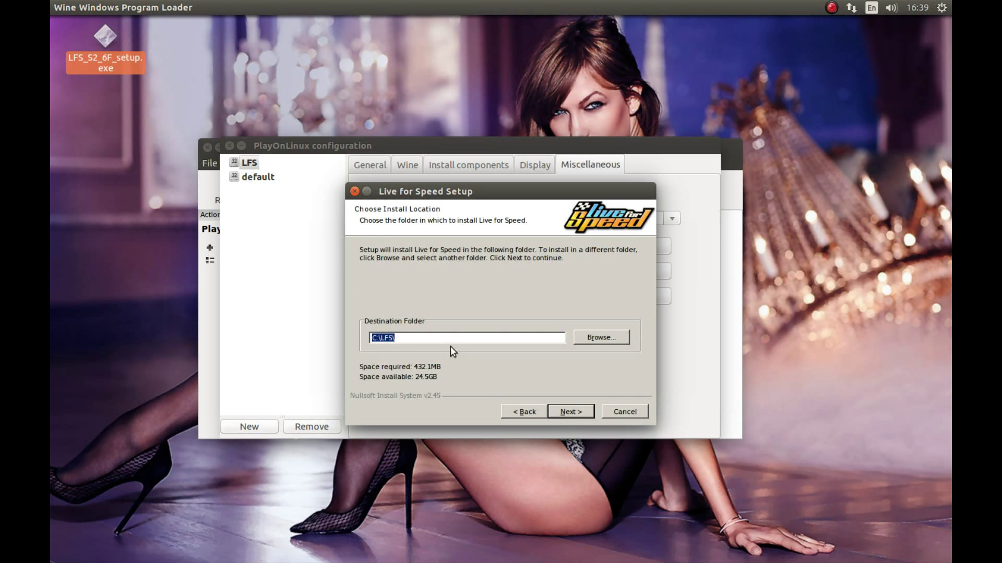
left_click(534, 415)
left_click(567, 411)
left_click(566, 411)
left_click(365, 262)
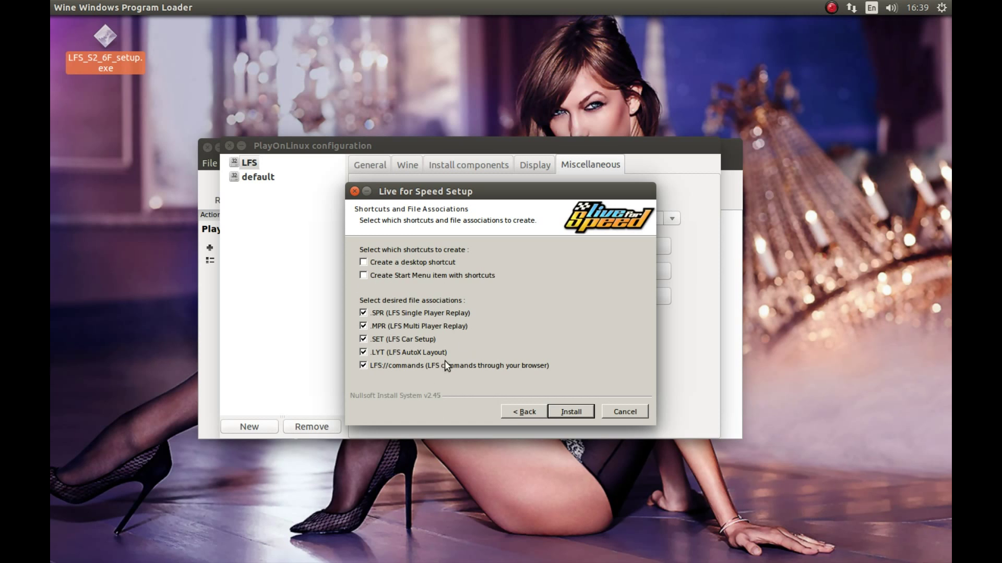
left_click(567, 412)
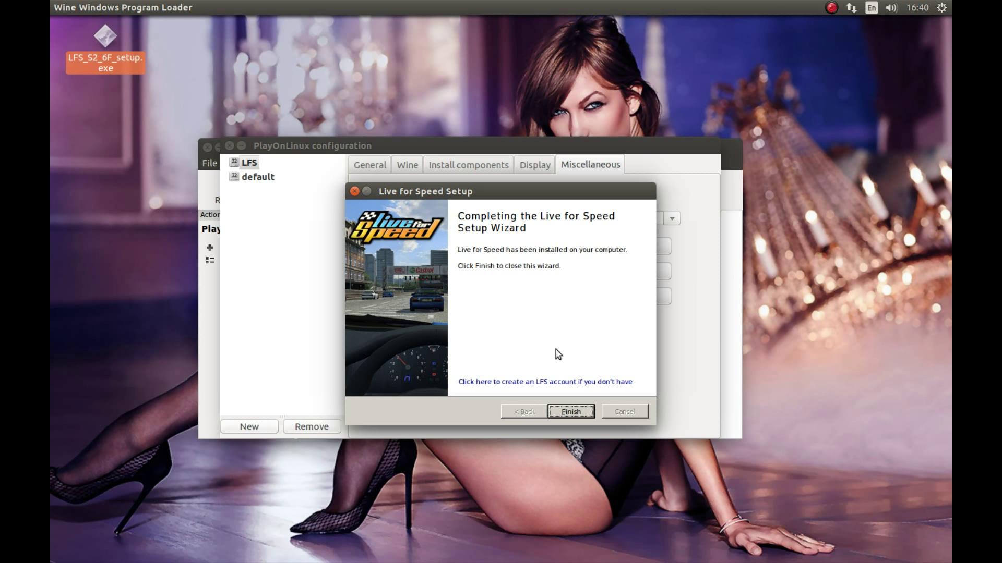
left_click(568, 412)
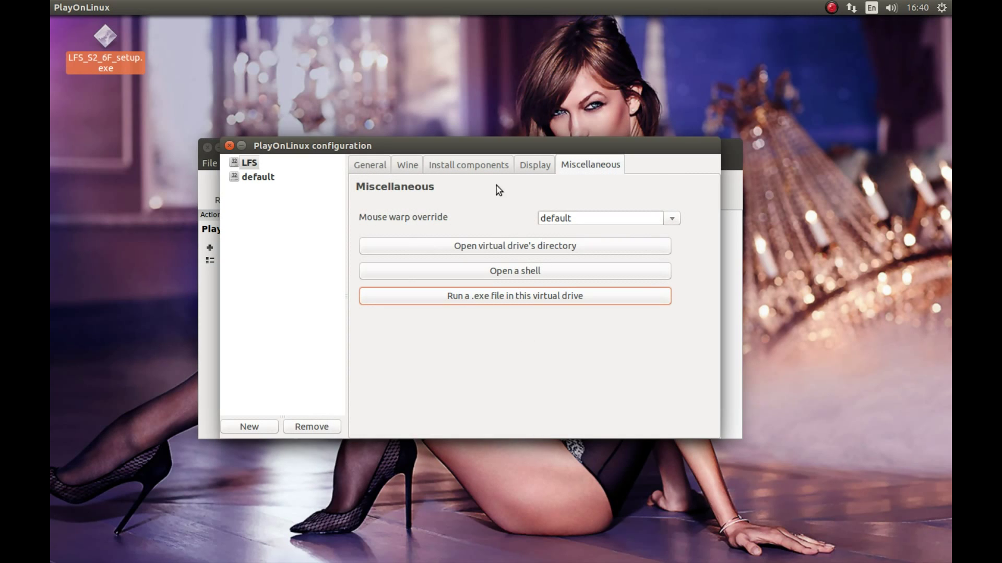
left_click_drag(349, 152, 367, 129)
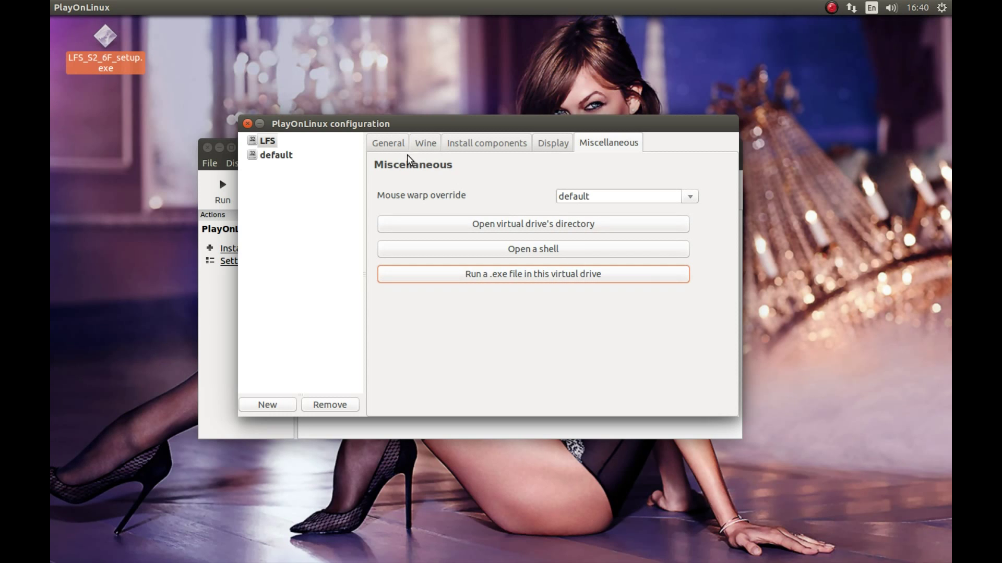
Step: In the LFS drive's Wine configuration Graphics tab, emulate a 1280 x 720 virtual desktop, apply, close
left_click(425, 144)
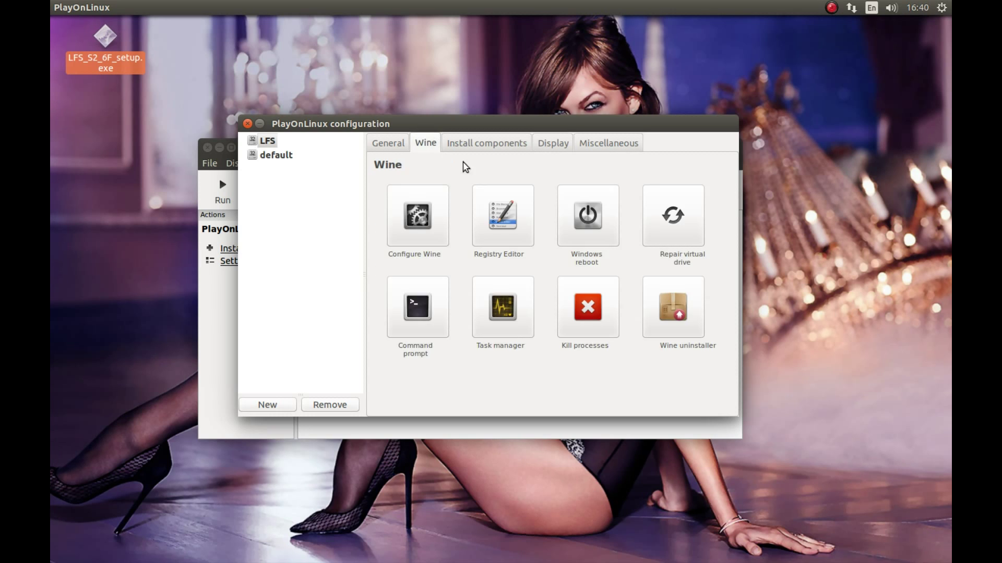
left_click(419, 220)
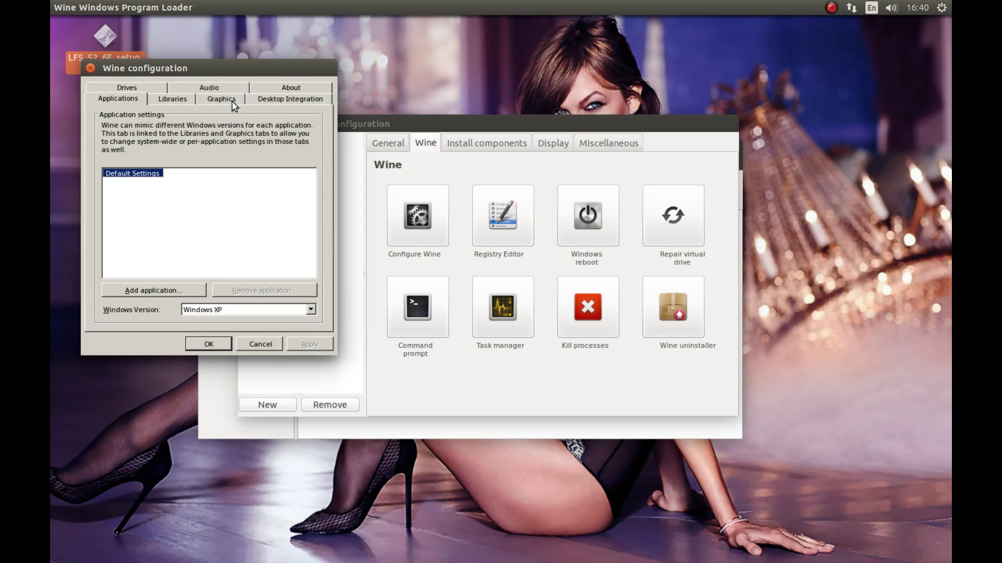
left_click(221, 100)
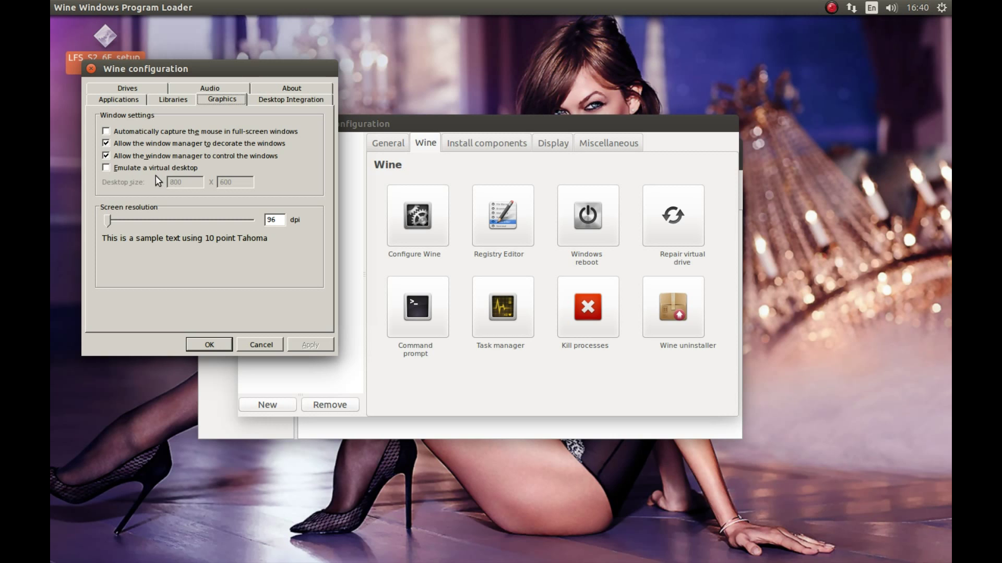
left_click(106, 168)
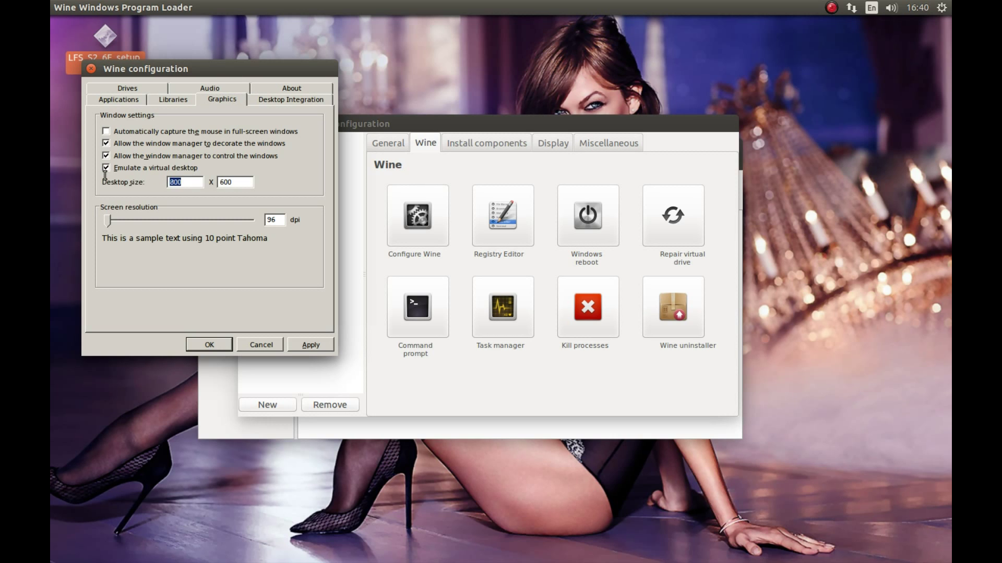
type("1280")
key("Tab")
left_click(217, 134)
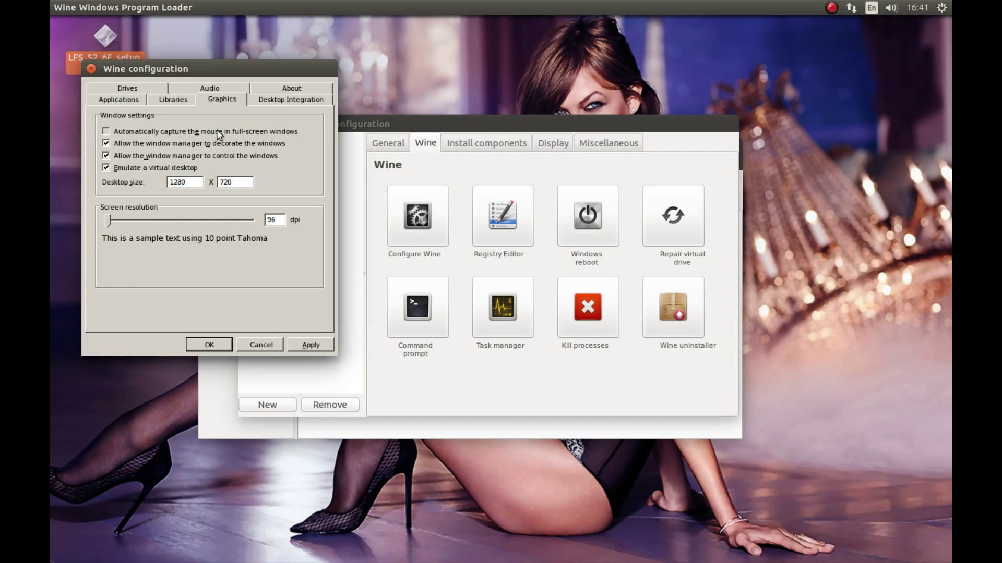
left_click(309, 345)
left_click(208, 347)
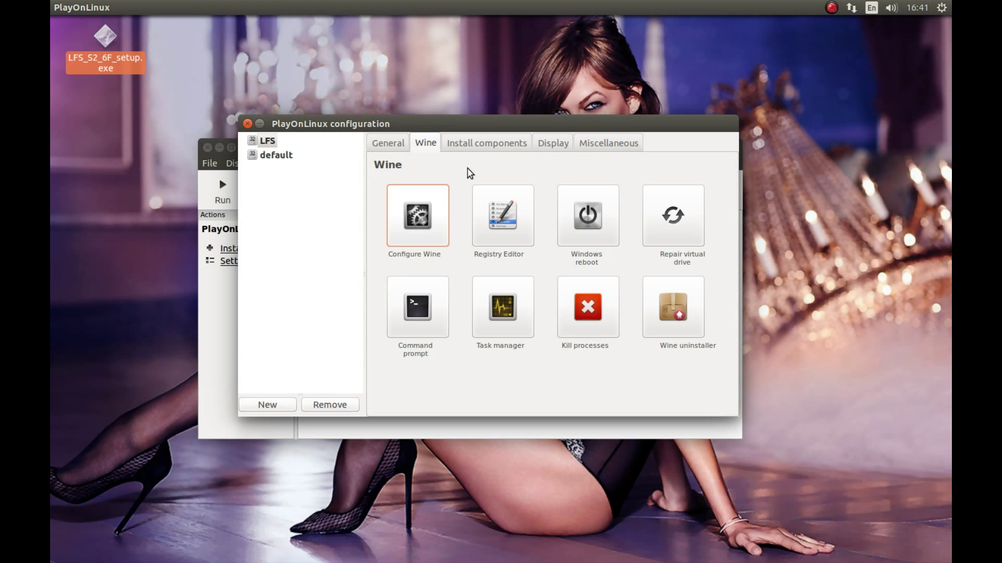
Step: Make a shortcut named LFS pointing to LFS.exe from the LFS drive, then close configuration
left_click(390, 147)
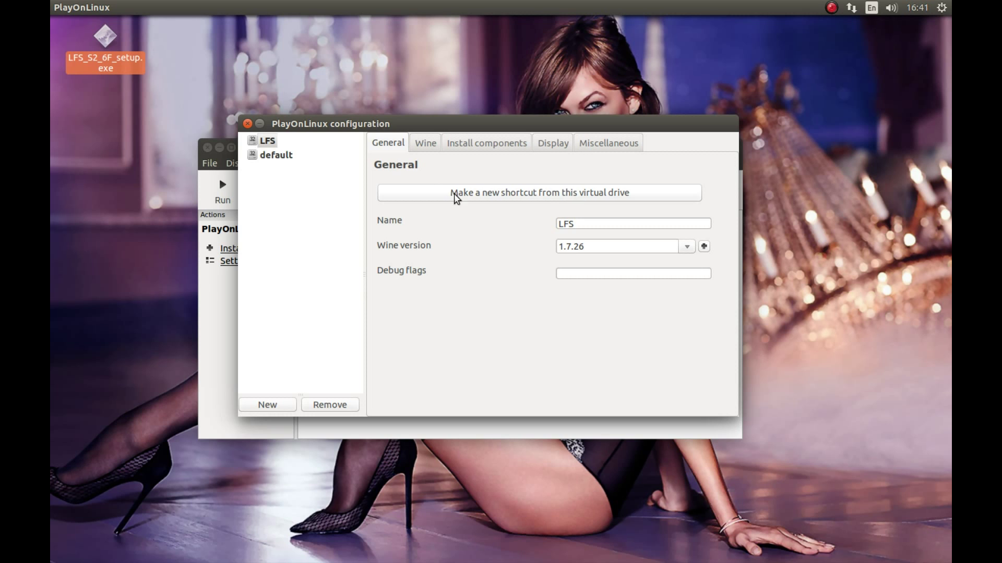
left_click(492, 200)
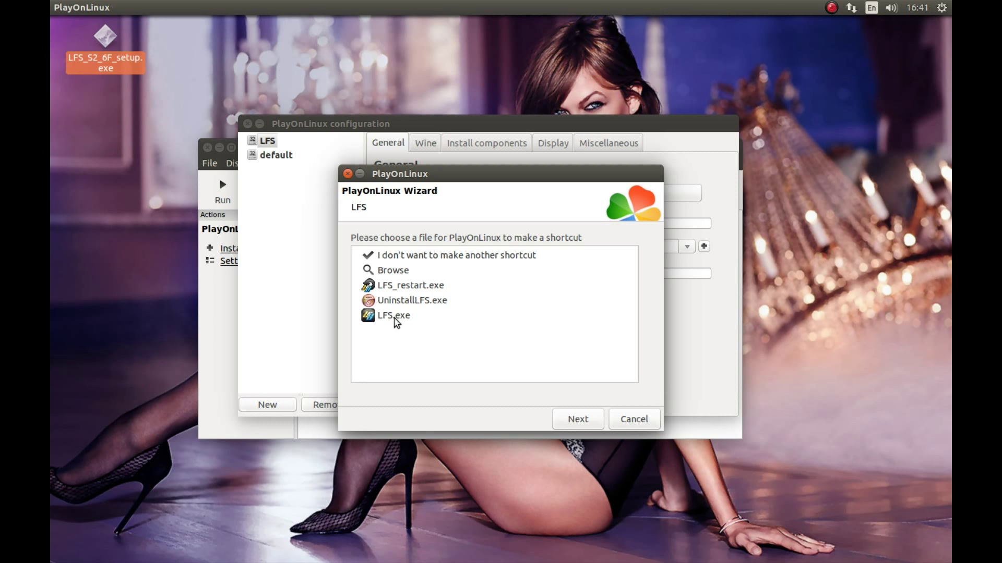
left_click(401, 319)
left_click(578, 424)
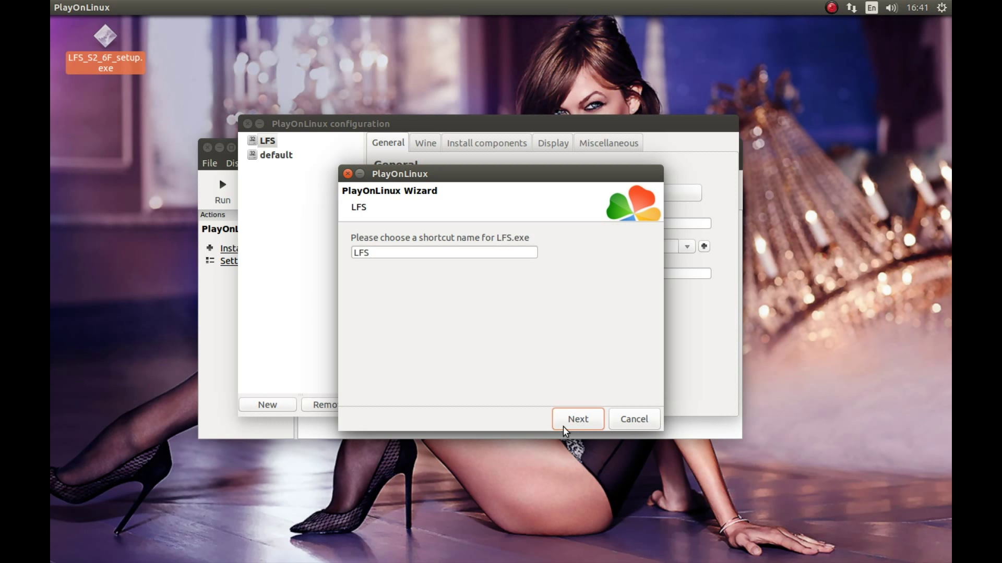
left_click(575, 418)
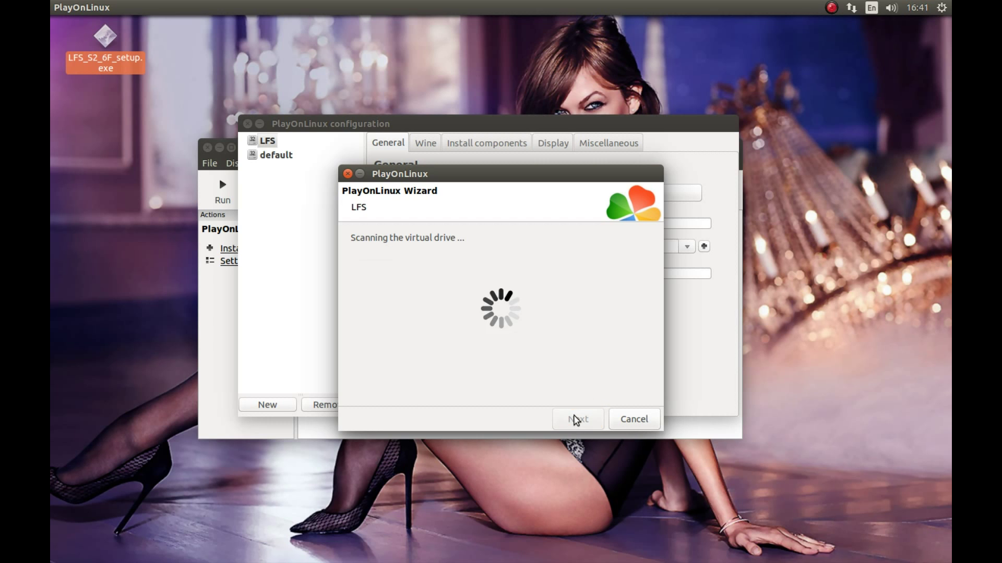
left_click(632, 419)
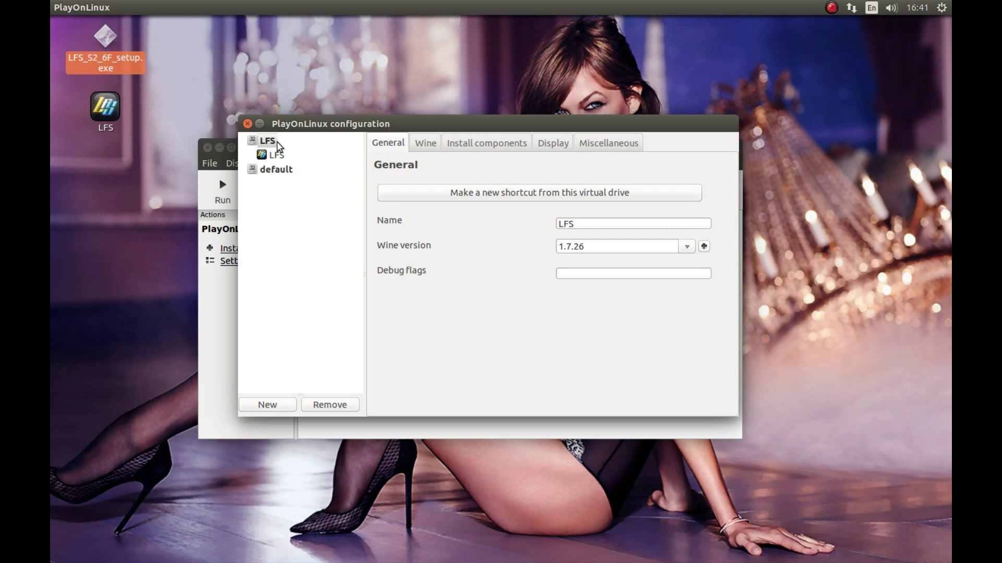
left_click(247, 124)
left_click_drag(330, 149, 383, 154)
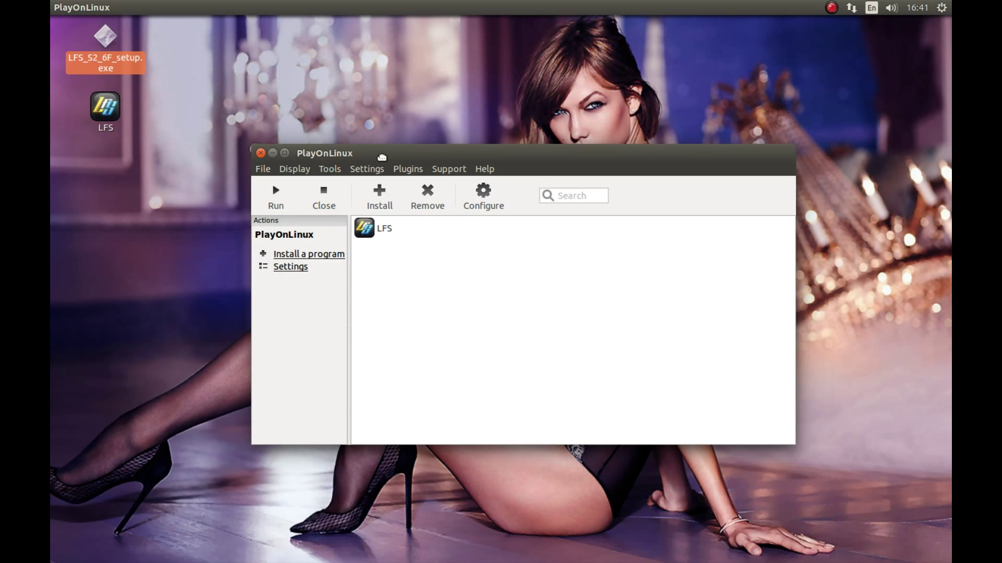
Step: Run the LFS program and reposition the Wine desktop window that opens
left_click(385, 229)
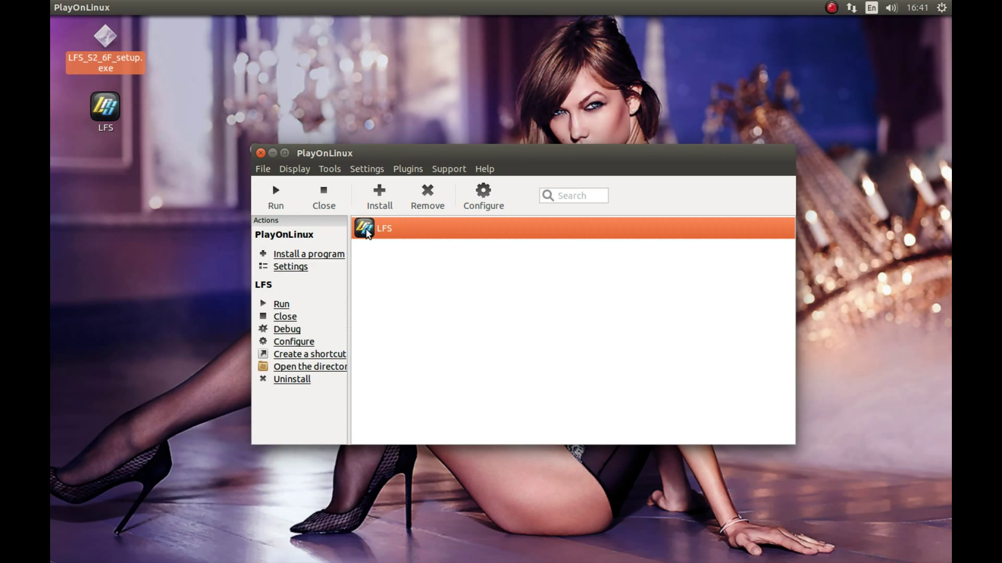
left_click(269, 186)
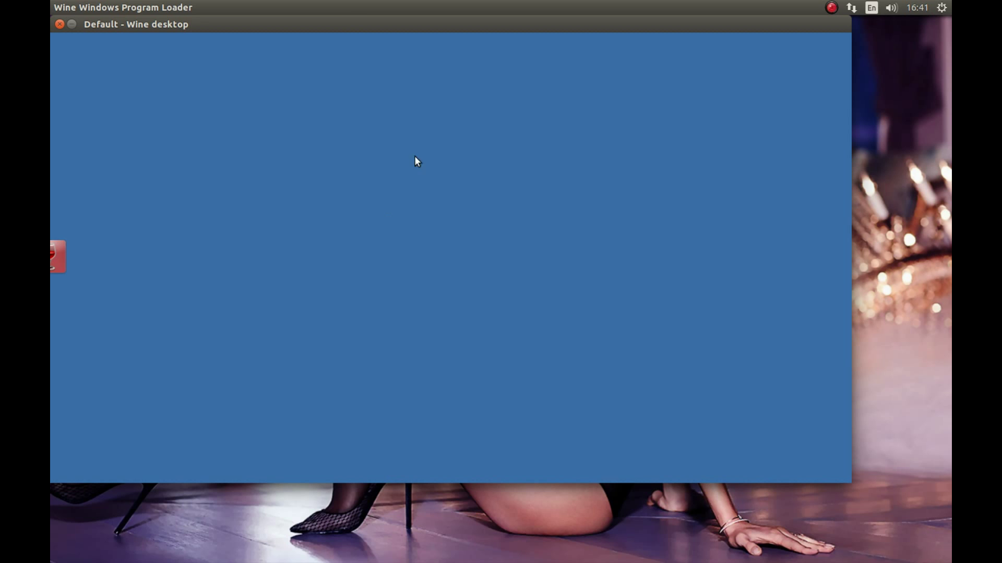
left_click_drag(342, 32, 374, 48)
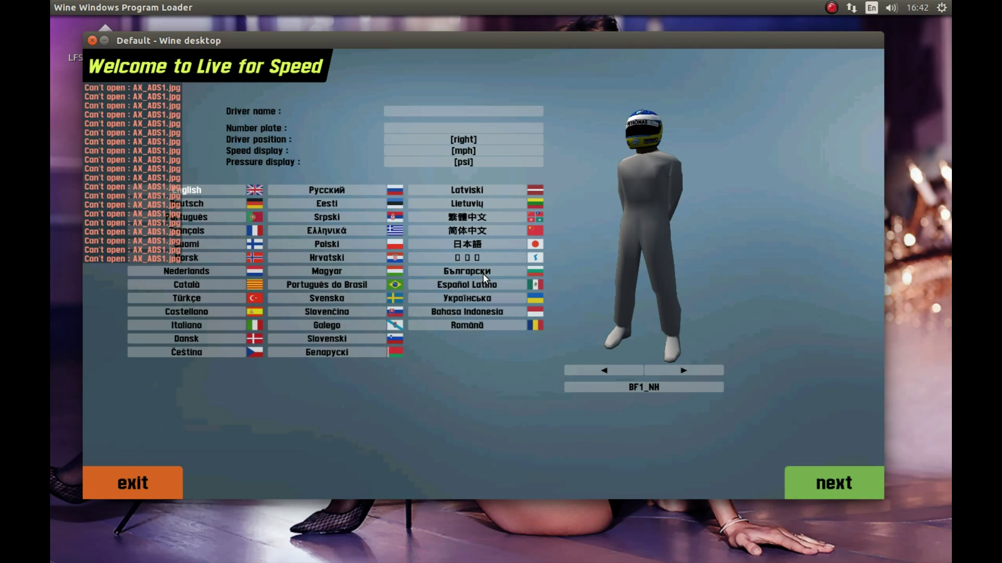
Step: Enter the driver's name as the Live for Speed driver name
left_click(448, 114)
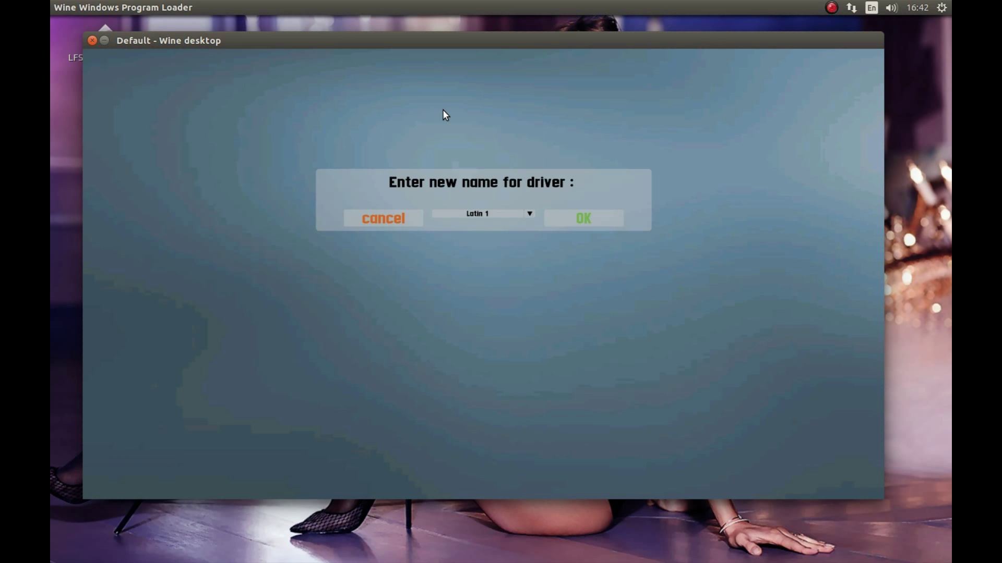
type("Levan")
key("Return")
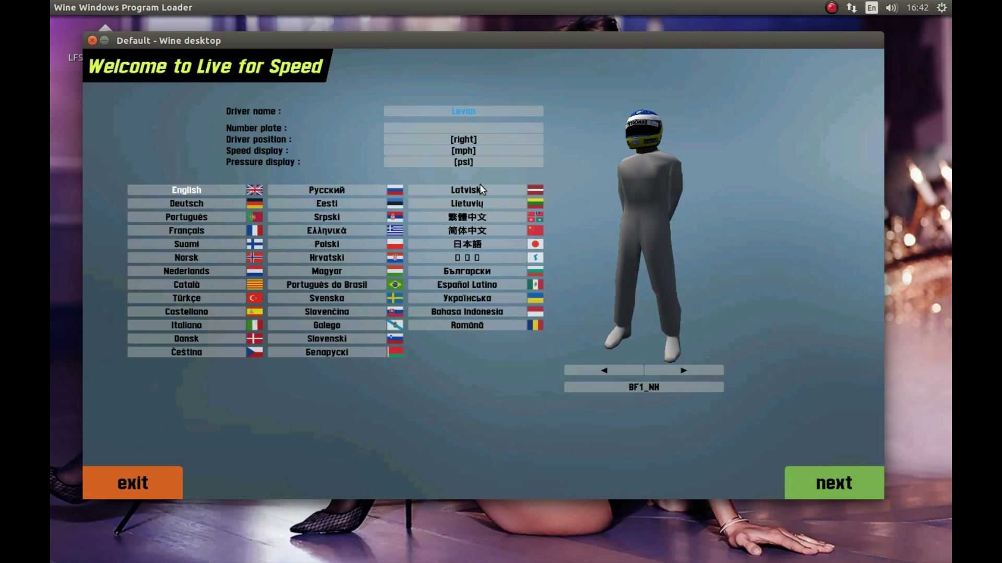
Step: Accept the agreement, give the car the LFSSE livery, and finish setup to the main menu
left_click(815, 487)
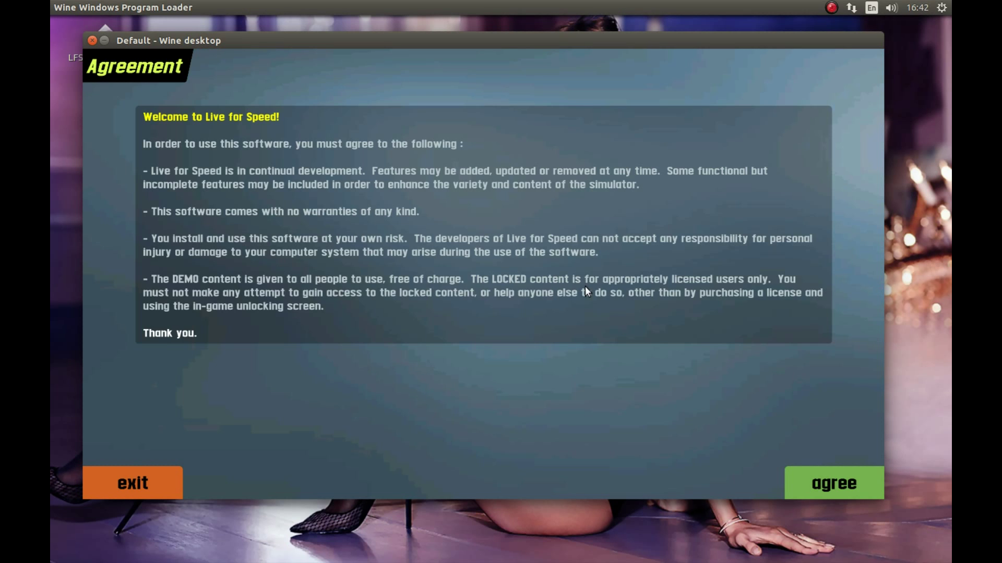
left_click(829, 481)
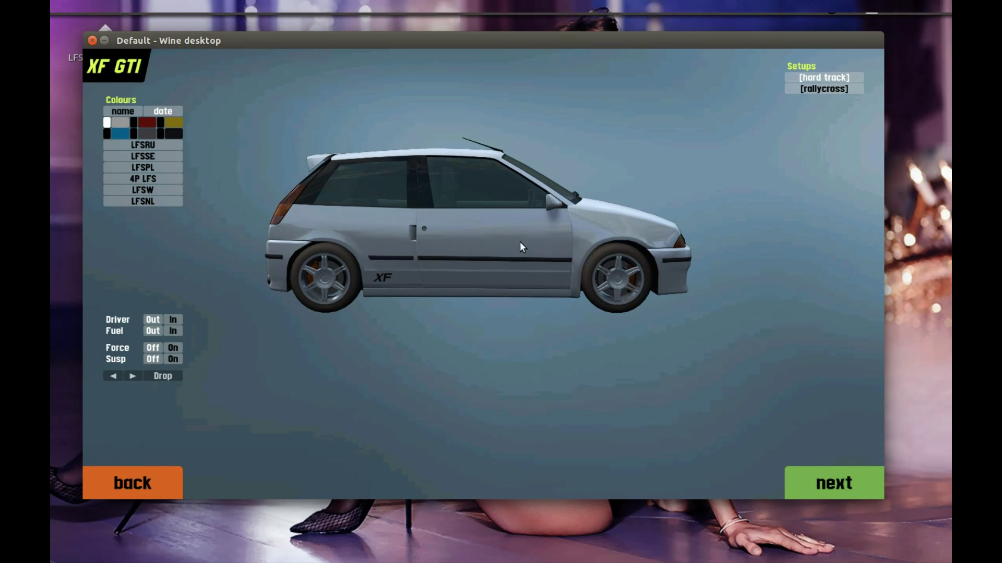
left_click(143, 156)
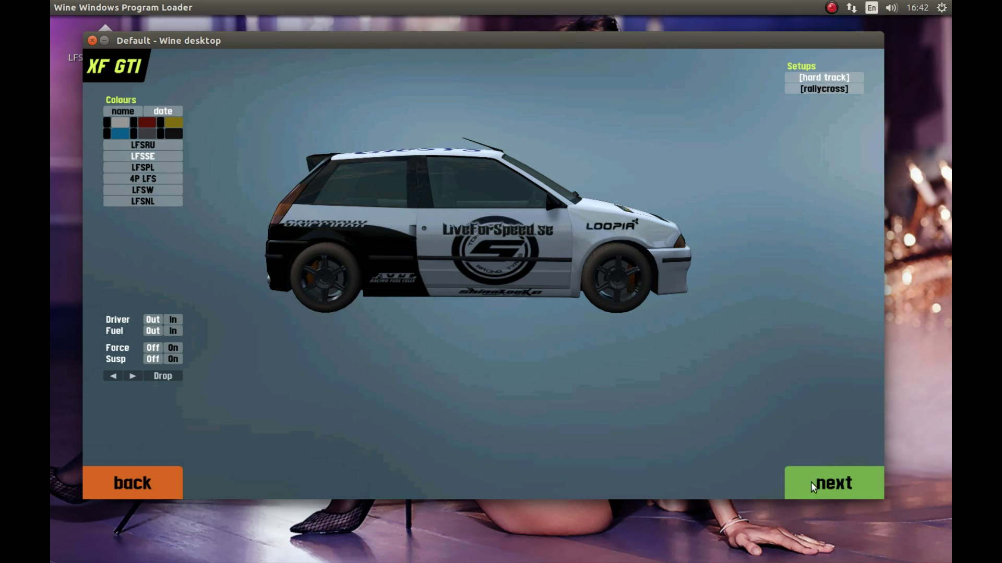
left_click(825, 493)
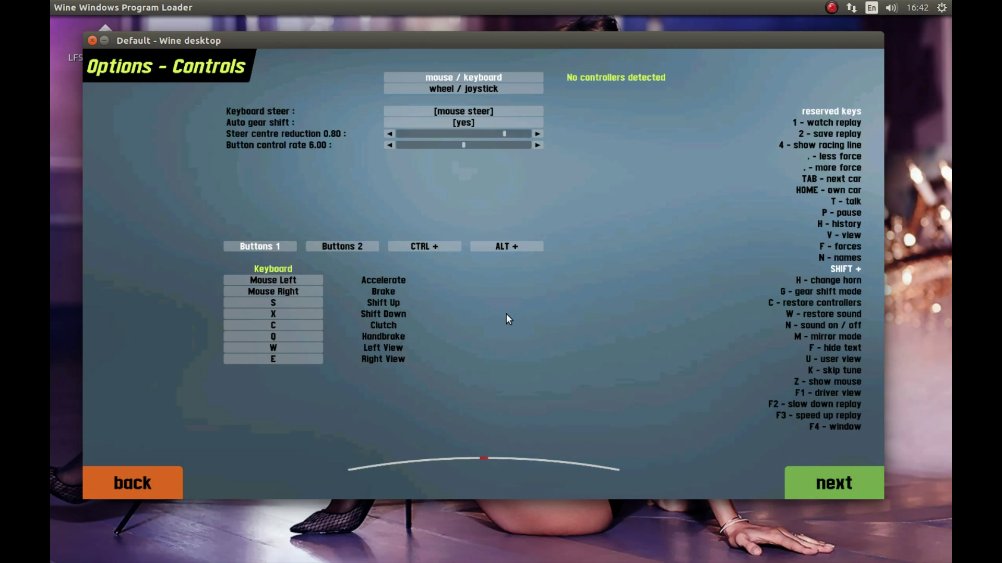
left_click(833, 496)
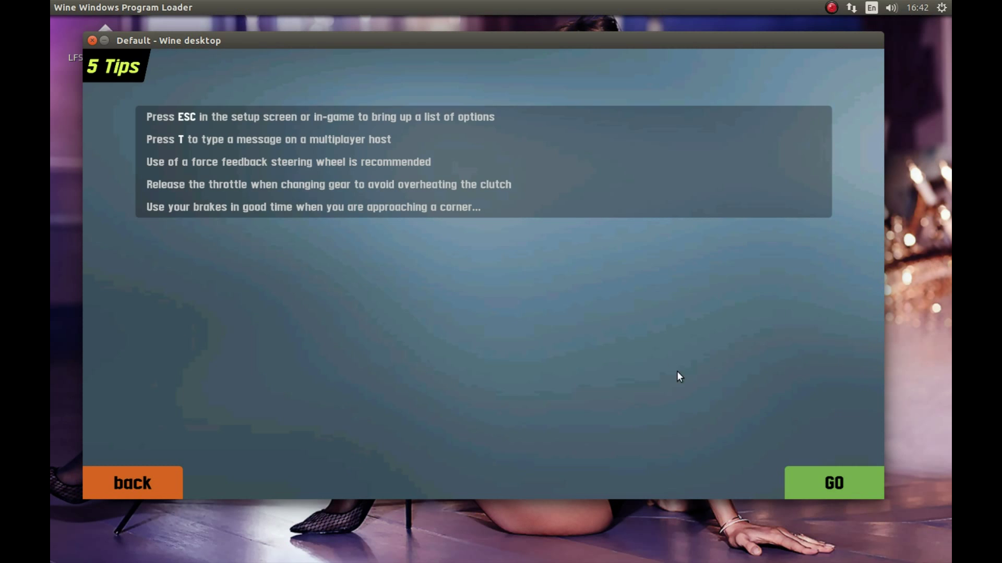
left_click(799, 474)
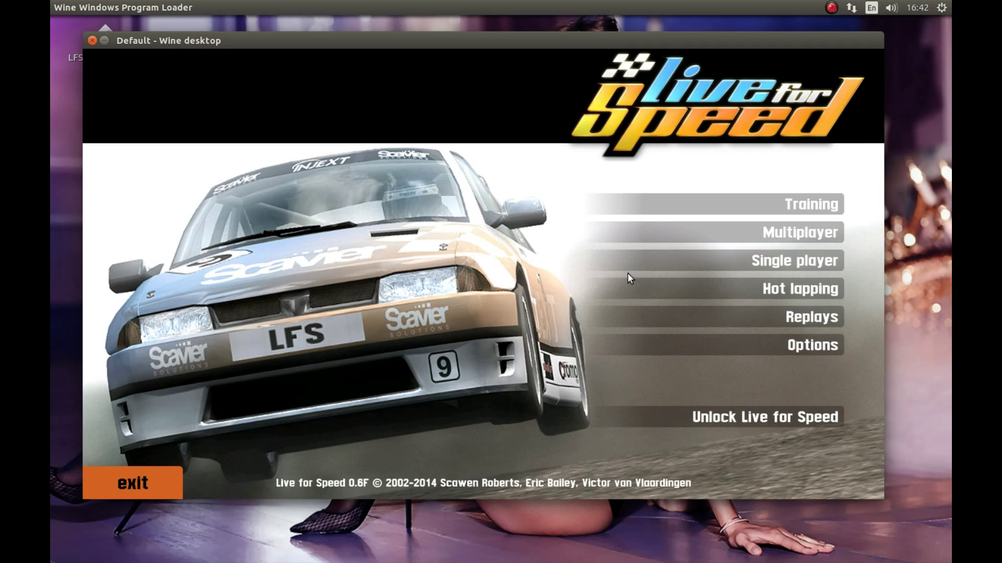
Step: Open Single player from the Live for Speed main menu
left_click(774, 259)
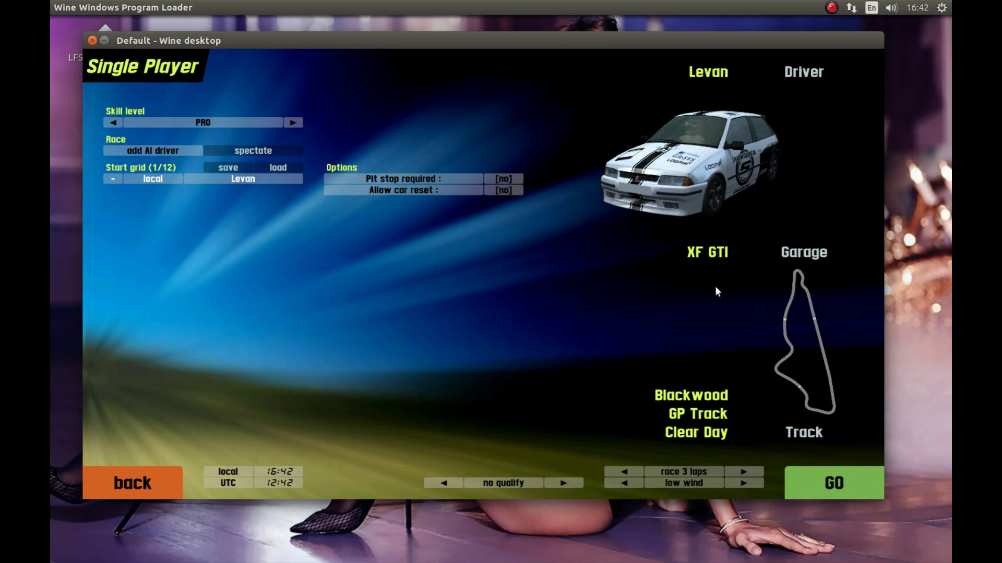